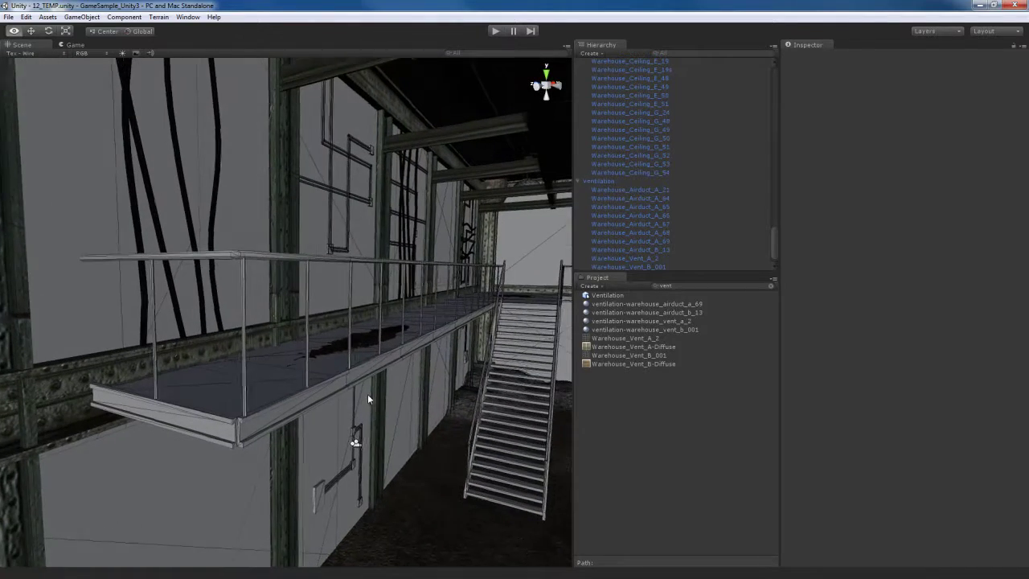
Select the warehouse stairs leading up to the catwalk and set their material's shader to Bumped Specular.
left_click(285, 387)
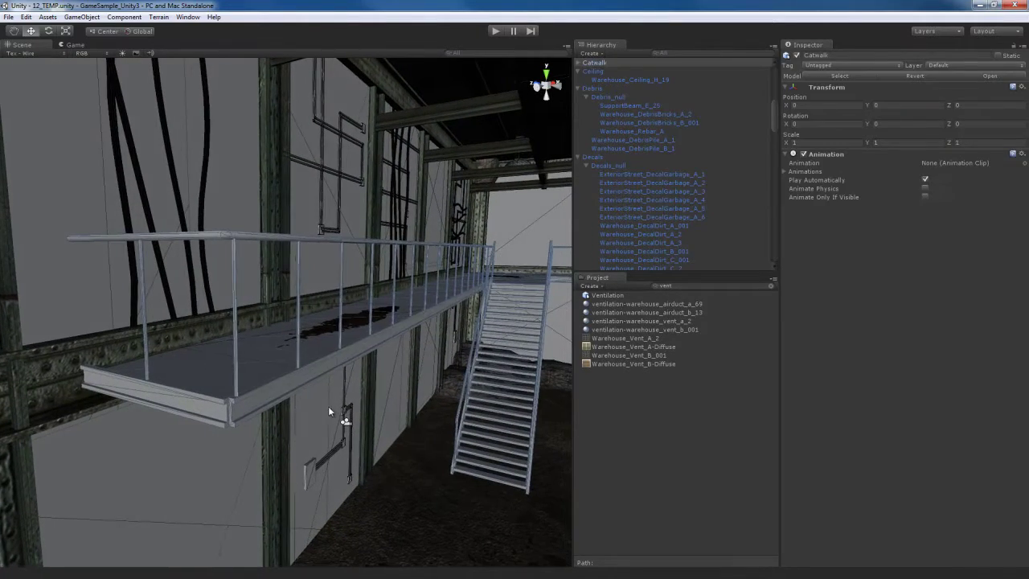
left_click(260, 366)
left_click(299, 240)
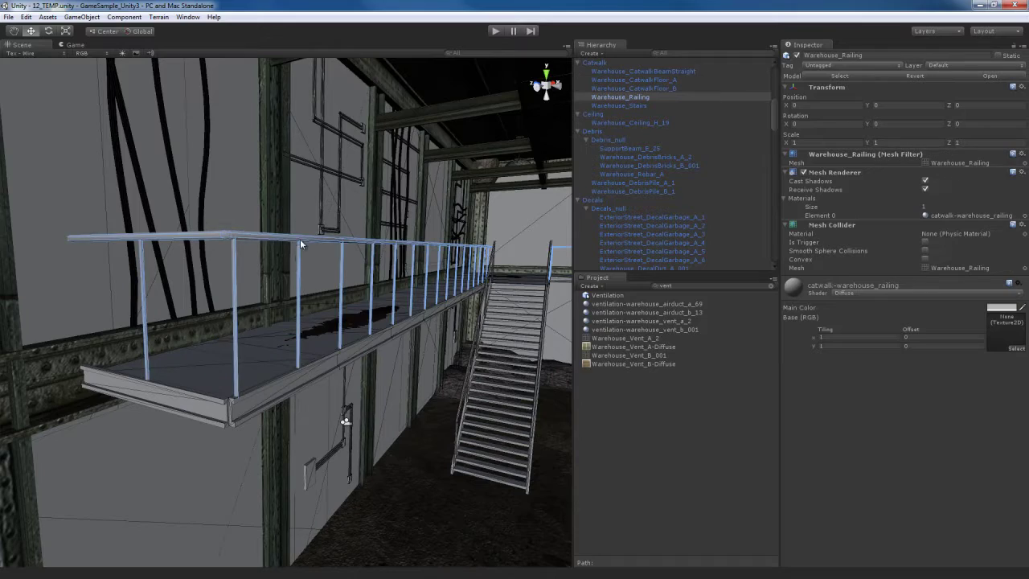
right_click_drag(410, 394, 364, 368)
left_click(292, 352)
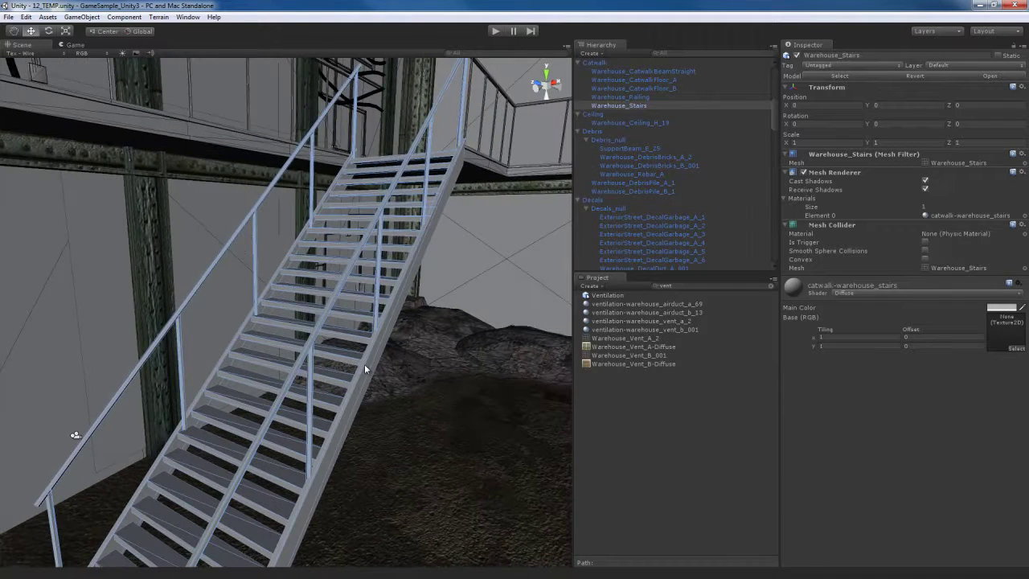
left_click(912, 290)
left_click(889, 318)
left_click(884, 293)
left_click(880, 296)
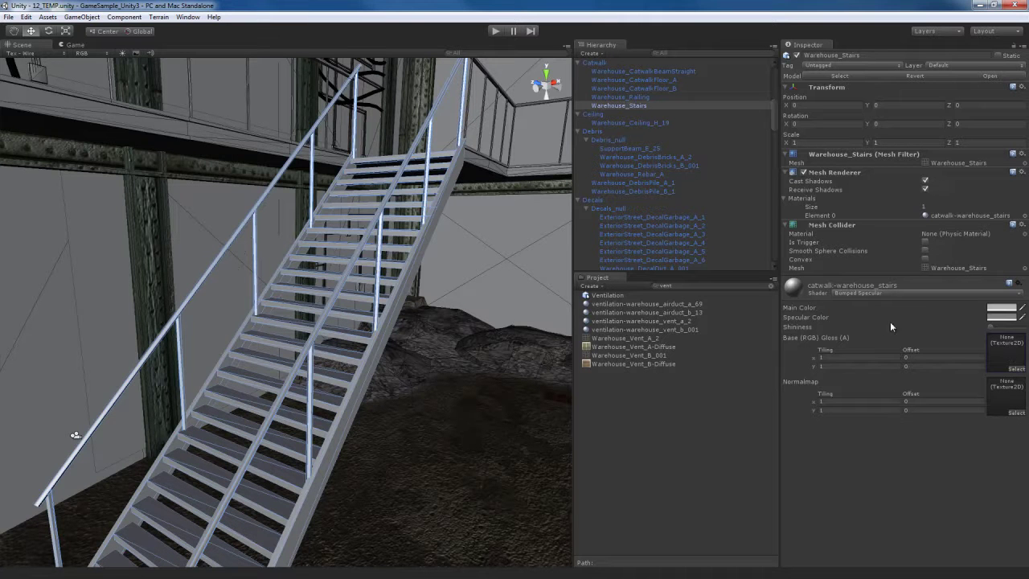
Search the project for "stairs", assign Warehouse_Stairs-Diffuse as base texture and Warehouse_Stairs-Bump as normal map, marking the bump texture as a normal map.
left_click(707, 287)
type("stairs")
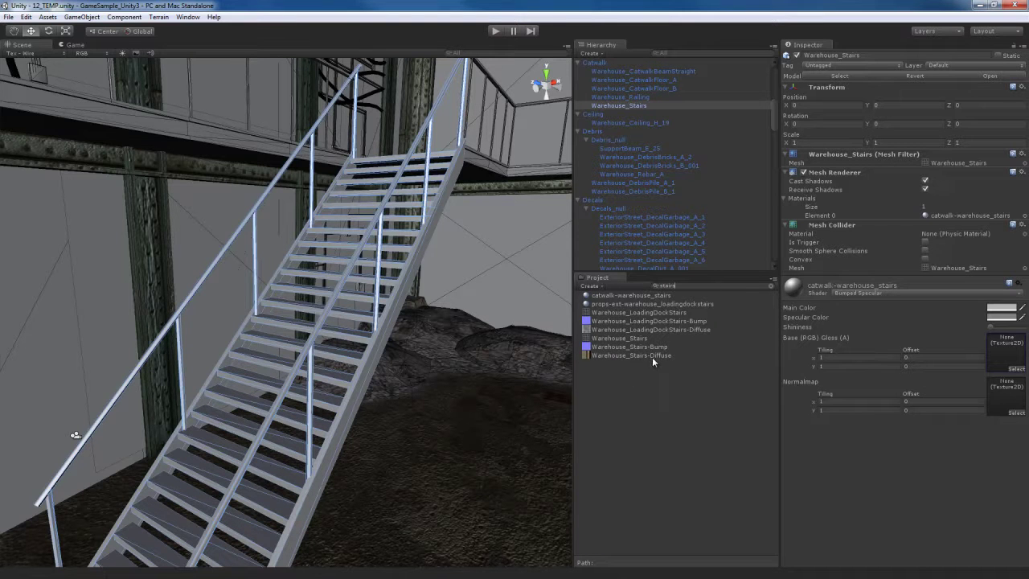
left_click_drag(629, 355, 1001, 354)
left_click_drag(651, 346, 1005, 402)
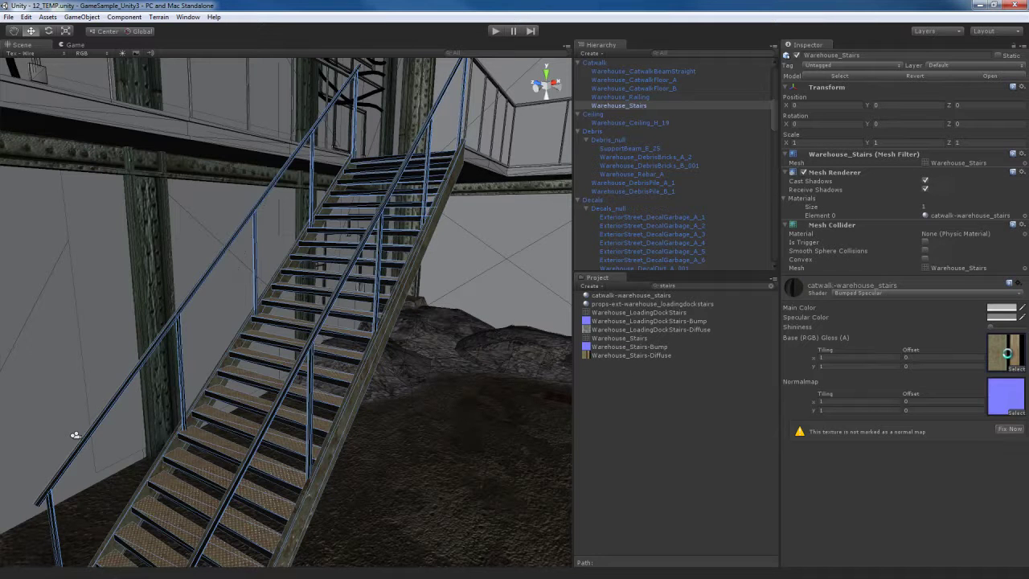
Enable Generate Alpha from Greyscale on the Warehouse_Stairs-Diffuse texture and apply the import setting.
left_click(1006, 351)
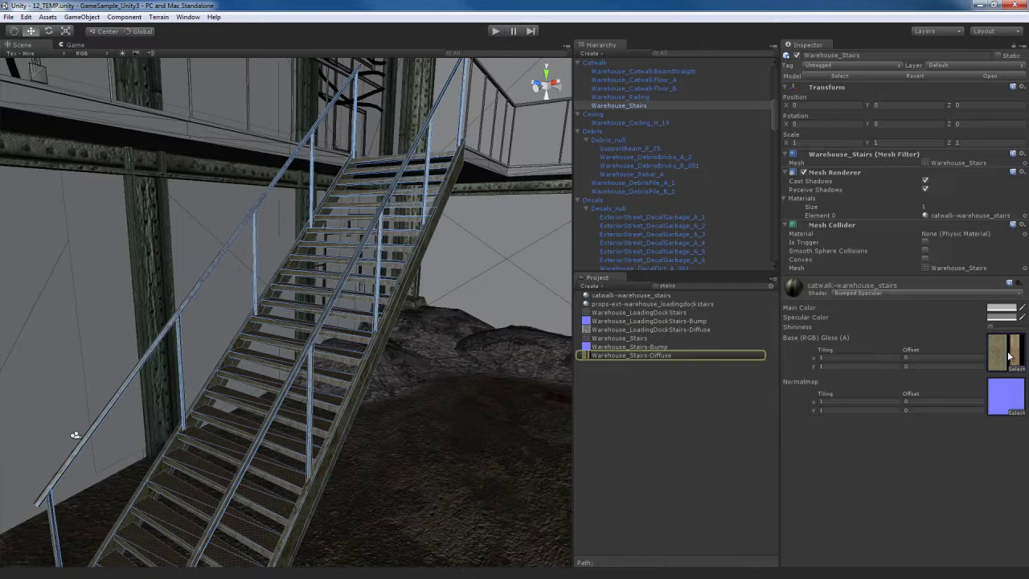
left_click(676, 357)
left_click(850, 132)
left_click(1015, 188)
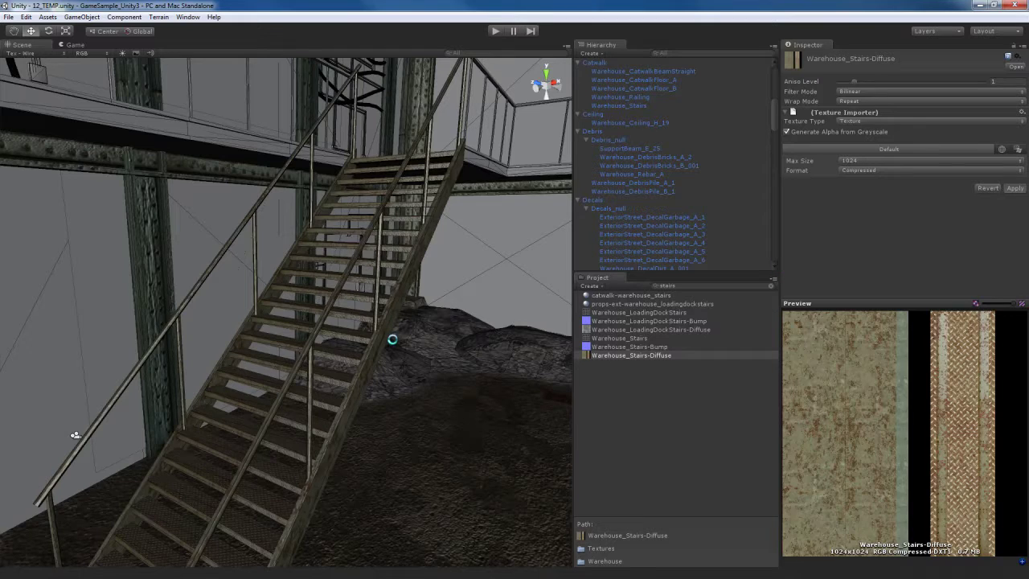
Select the straight catwalk beam beside the top of the stairs and set its material's shader to Bumped Specular.
right_click_drag(411, 373, 334, 339)
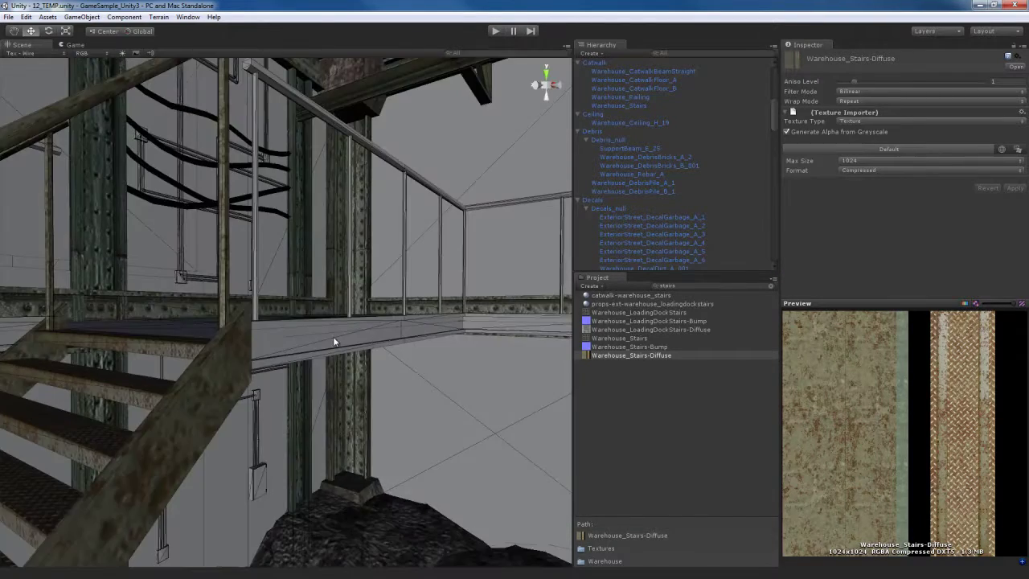
left_click(333, 338)
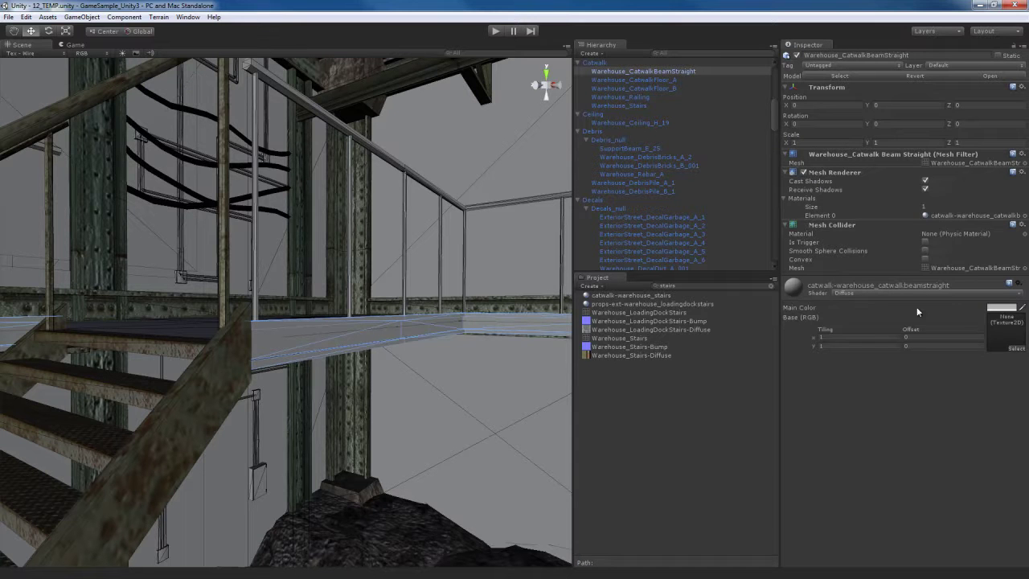
left_click(931, 292)
left_click(916, 309)
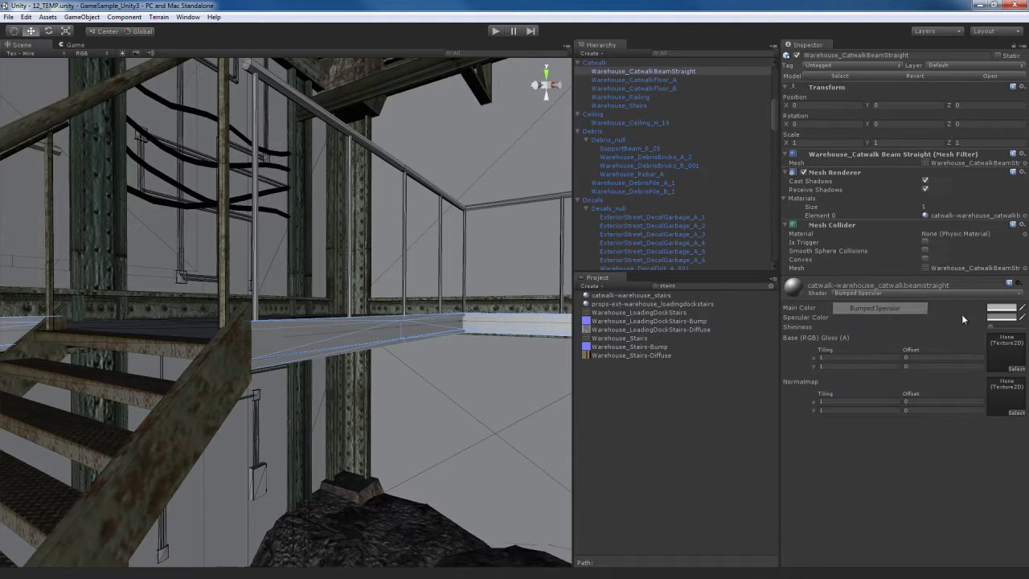
Search for "catwalk", assign the Warehouse_CatwalkBeamStraight Diffuse texture as base and the Bump texture as normal map, and fix the normal map's import type.
left_click(717, 287)
type("catwalk")
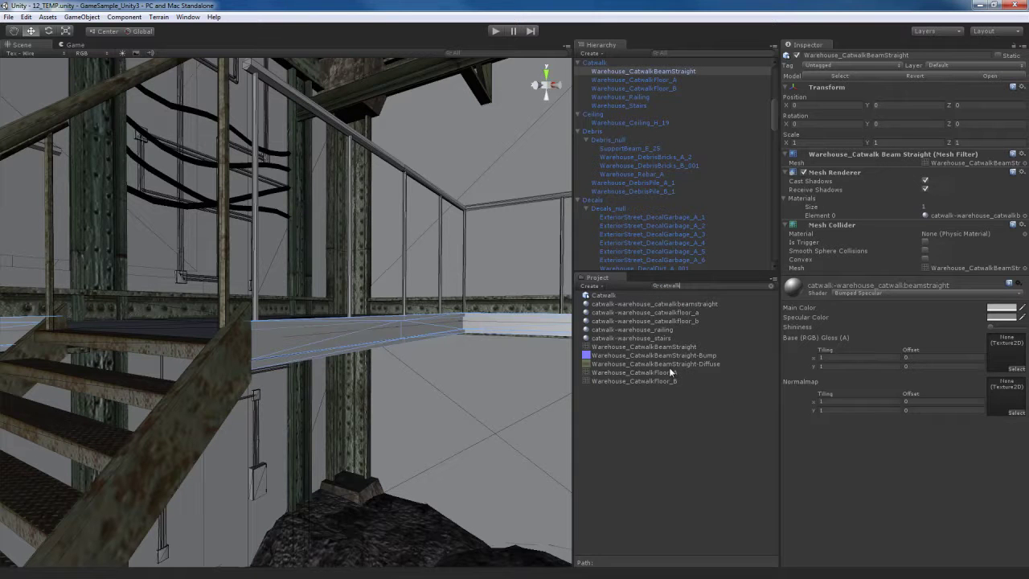
left_click_drag(648, 363, 1007, 353)
left_click_drag(666, 354, 1009, 401)
left_click(1009, 430)
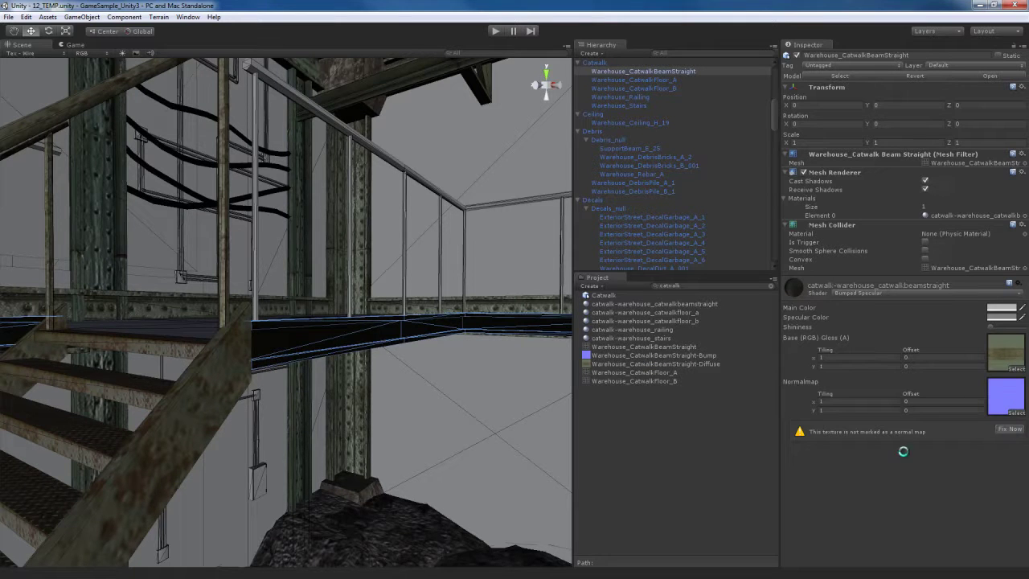
Enable Generate Alpha from Greyscale on the Warehouse_CatwalkBeamStraight-Diffuse texture and apply the import setting.
left_click(1010, 361)
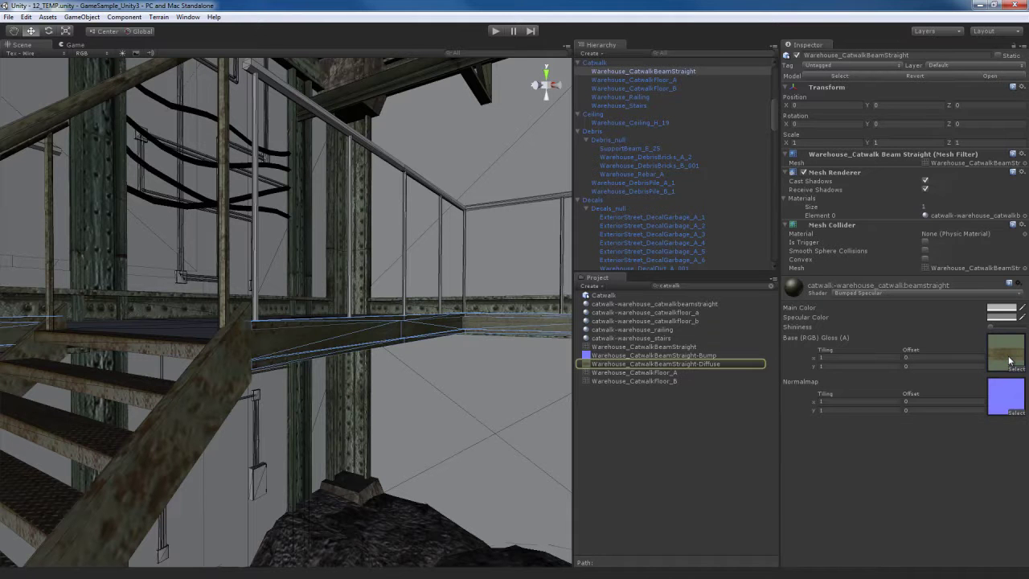
left_click(704, 364)
left_click(852, 132)
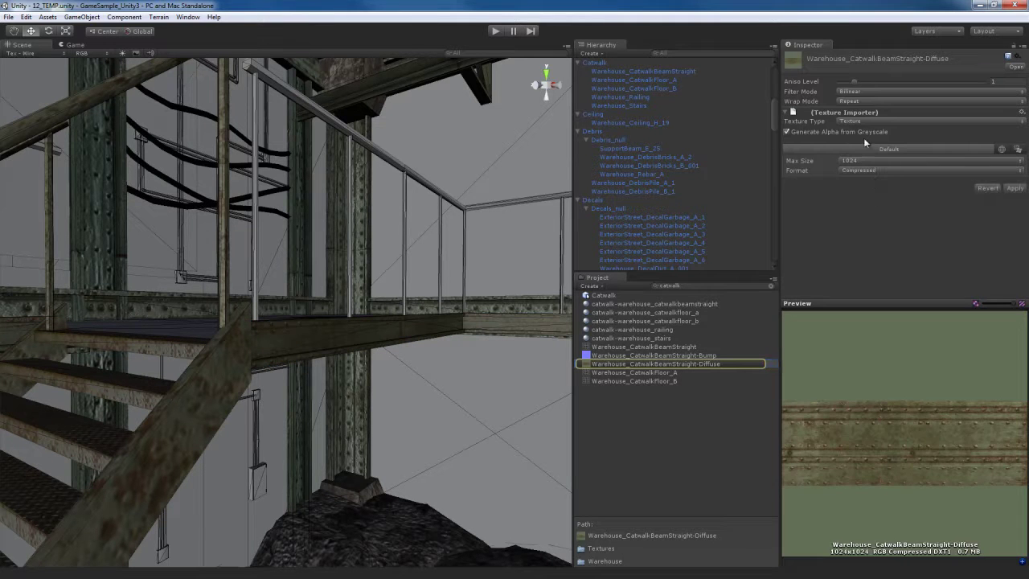
left_click(1014, 188)
Select the catwalk railing and set its material's shader to Specular.
scroll(353, 381, "up", 5)
left_click_drag(353, 382, 375, 302, "alt")
left_click(344, 347)
left_click(374, 302)
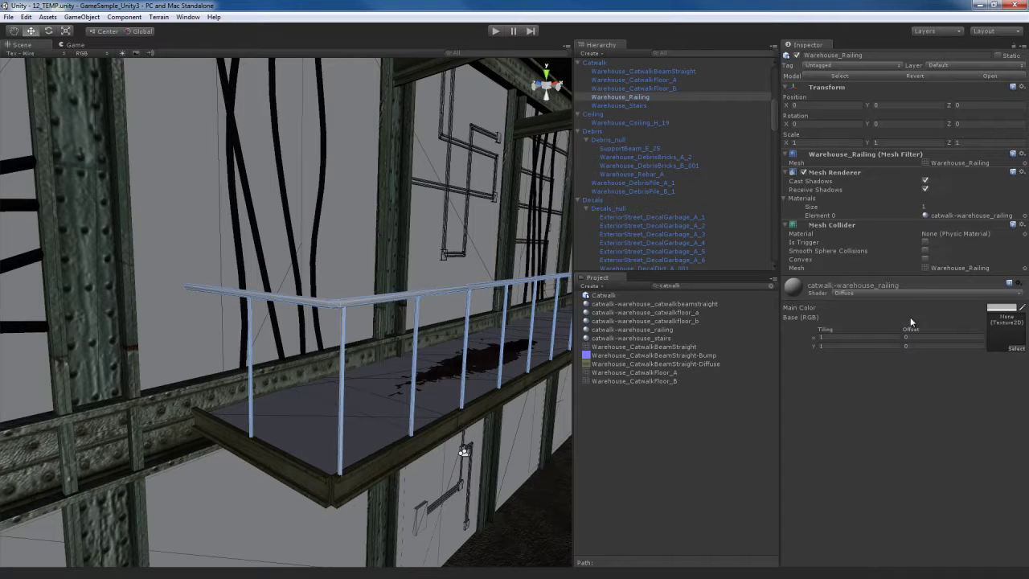
left_click(910, 293)
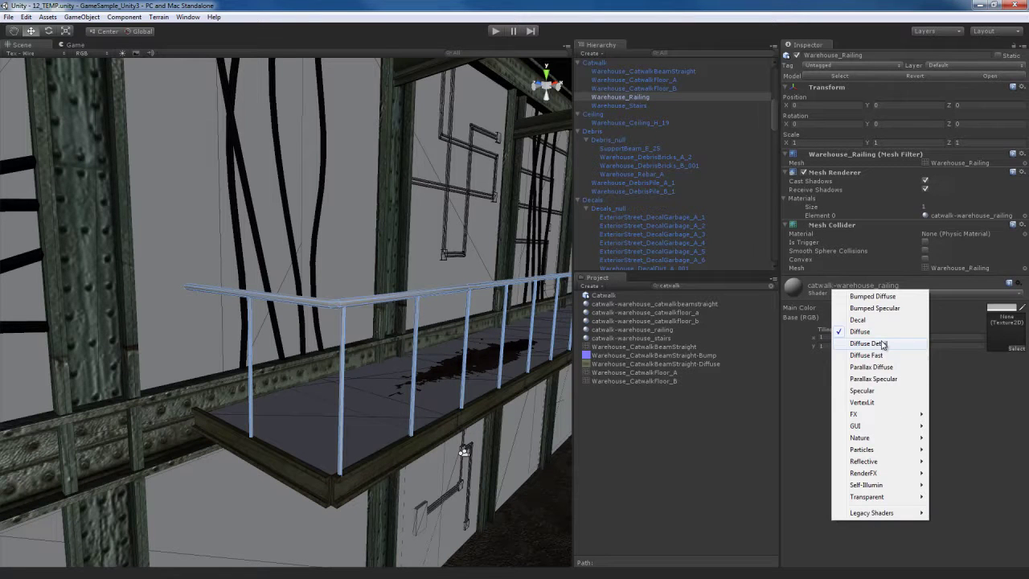
left_click(876, 391)
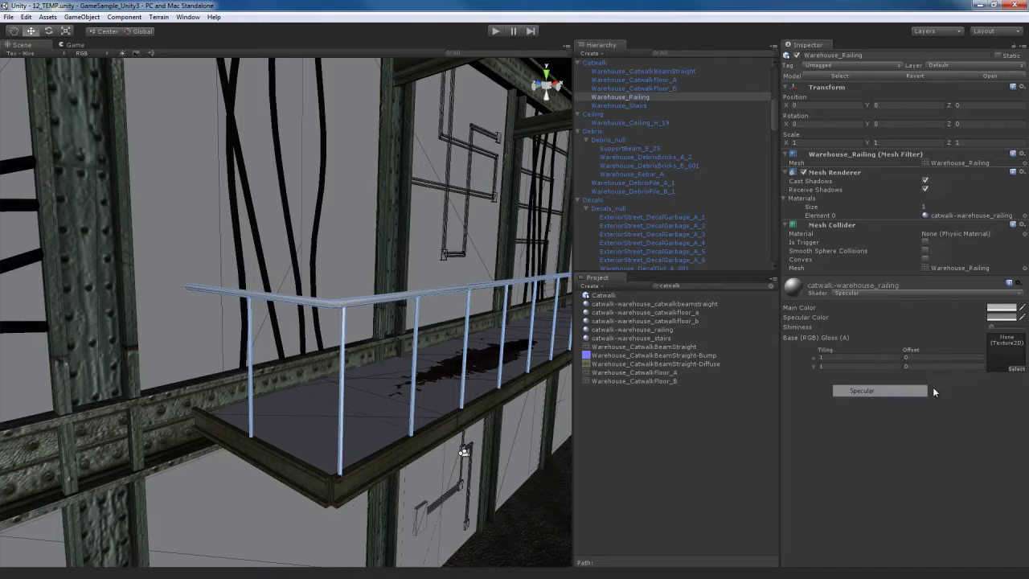
Search for "railing", assign Warehouse_Railing_A-Diffuse as the railing's base texture, and apply Generate Alpha from Greyscale to that texture.
left_click(703, 287)
type("railing")
left_click_drag(649, 315, 1014, 358)
double_click(1012, 358)
left_click(1016, 189)
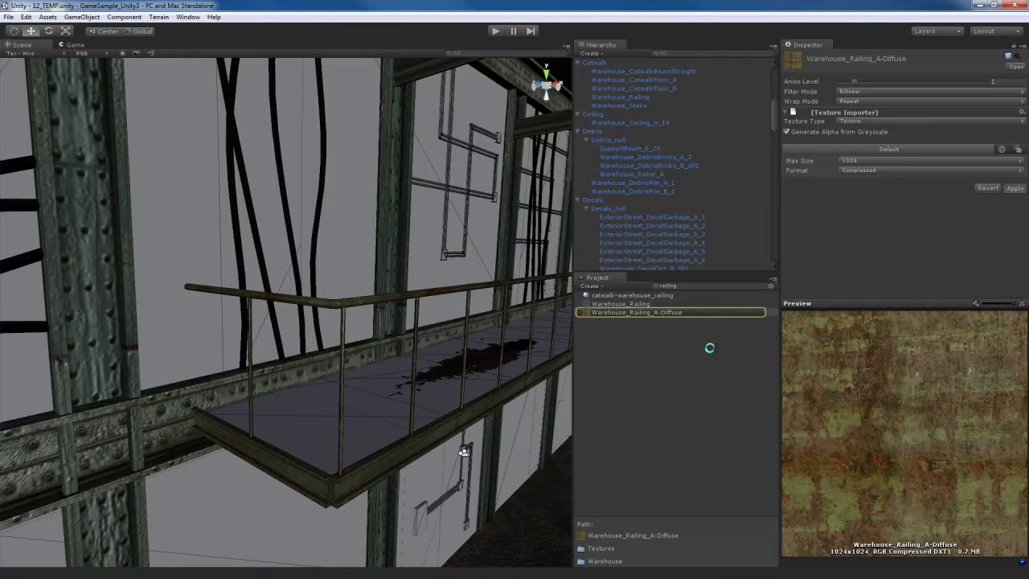
Select the Warehouse_CatwalkFloor_A walkway surface and set its material's shader to Bumped Specular.
left_click_drag(406, 378, 399, 375, "alt")
left_click(349, 399)
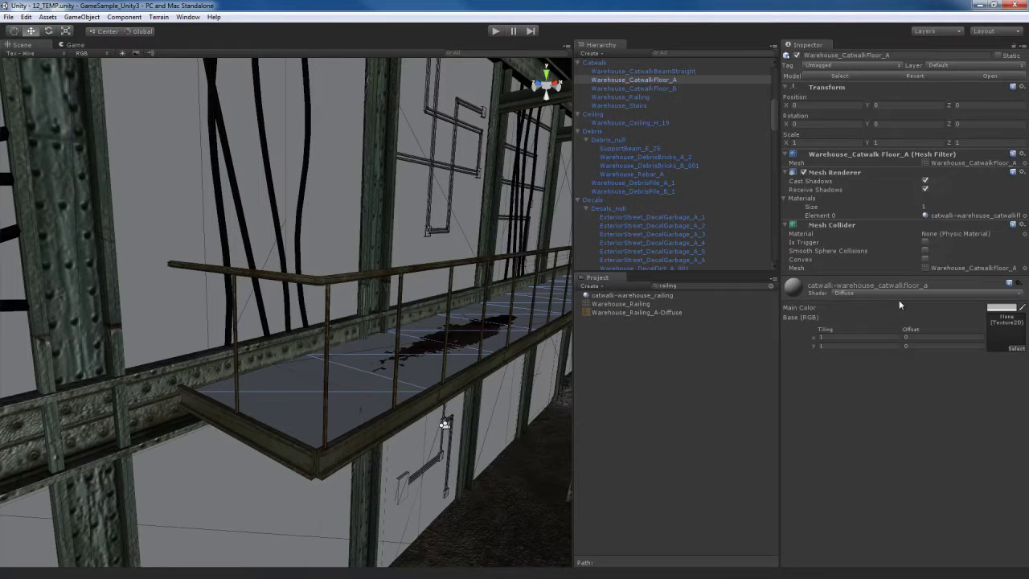
left_click(899, 293)
left_click(894, 314)
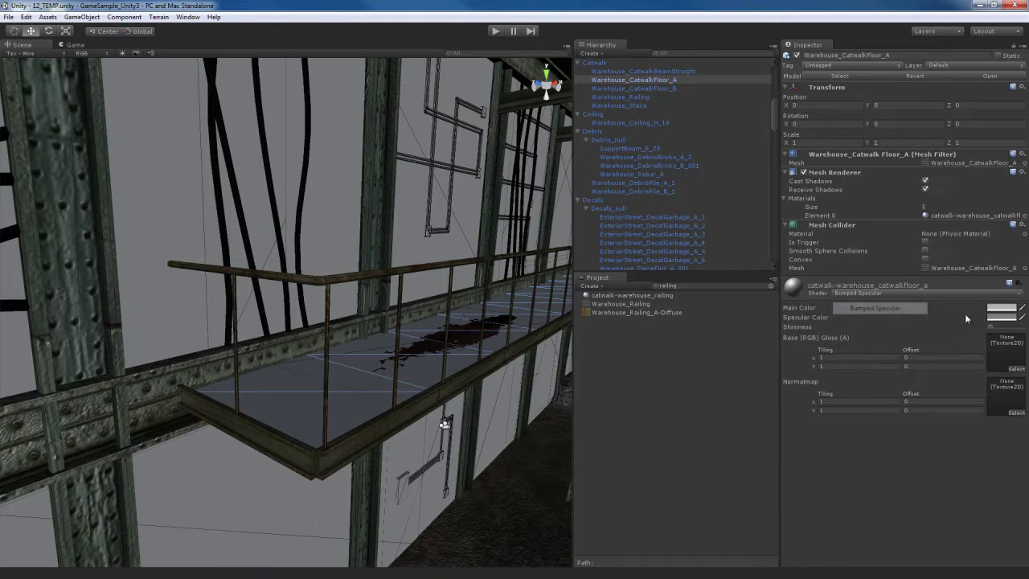
Search for "floor", assign Warehouse_IntFloor_D-Diffuse as base texture and Warehouse_IntFloor_D-Bump as normal map, and fix the bump texture's import type.
left_click(696, 287)
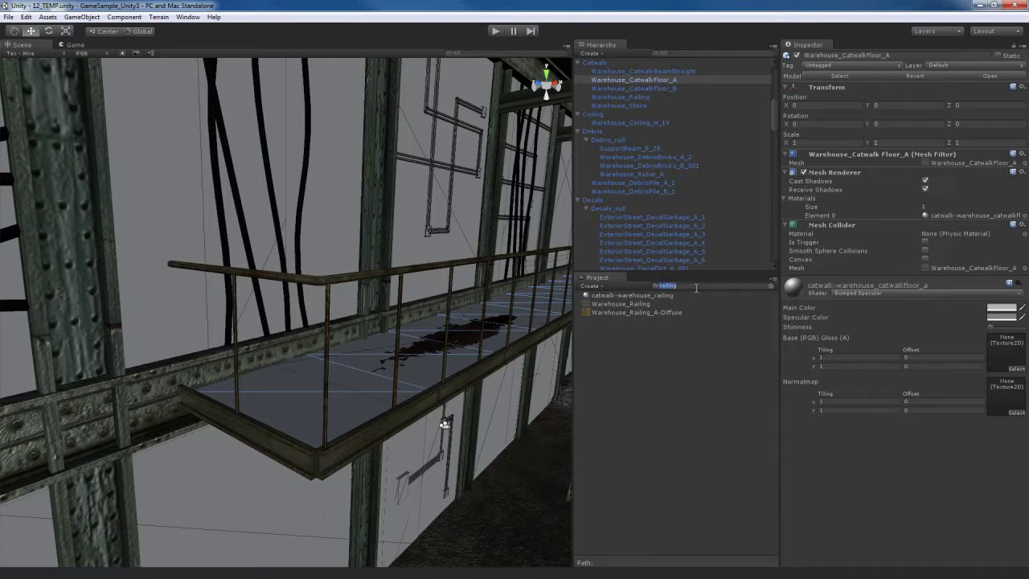
type("catwalk")
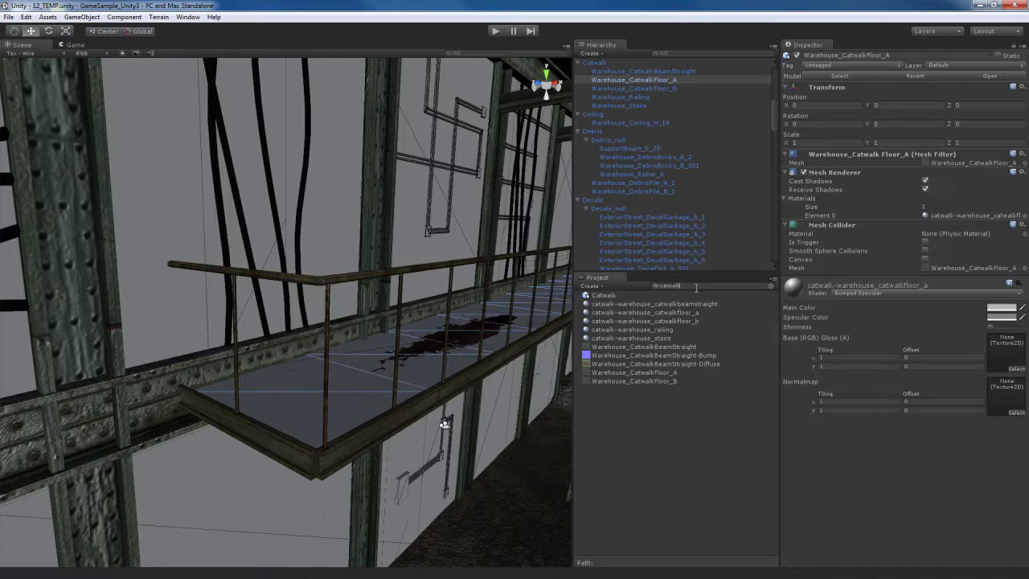
key("BackSpace")
key("BackSpace")
key("BackSpace")
key("BackSpace")
type("floor")
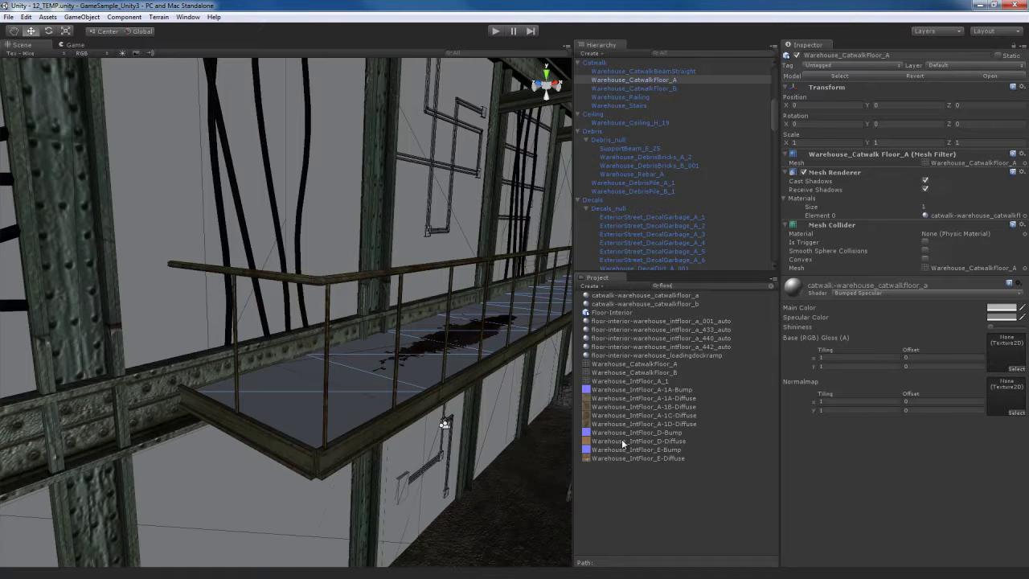
left_click_drag(621, 439, 1015, 354)
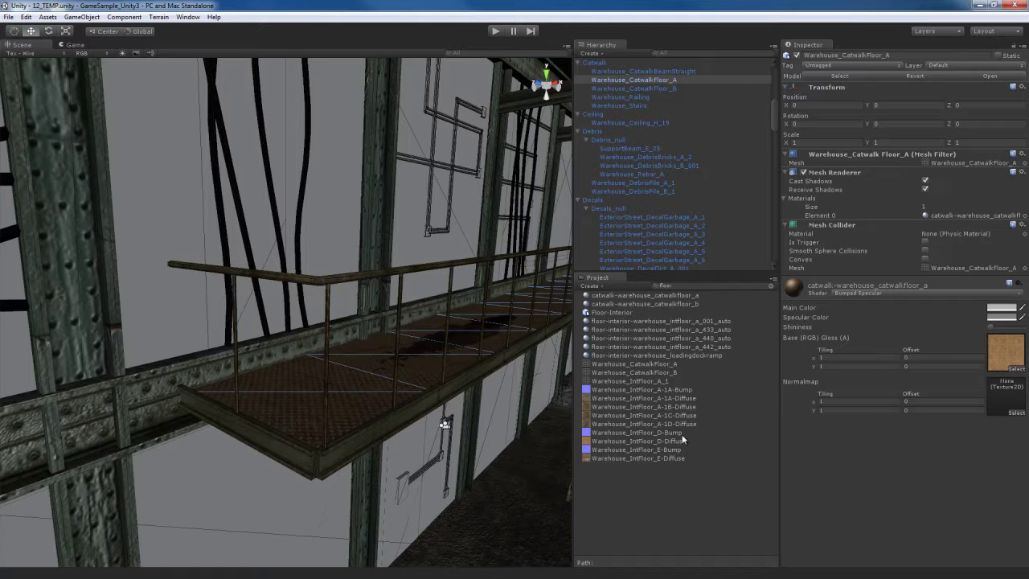
left_click_drag(643, 432, 999, 402)
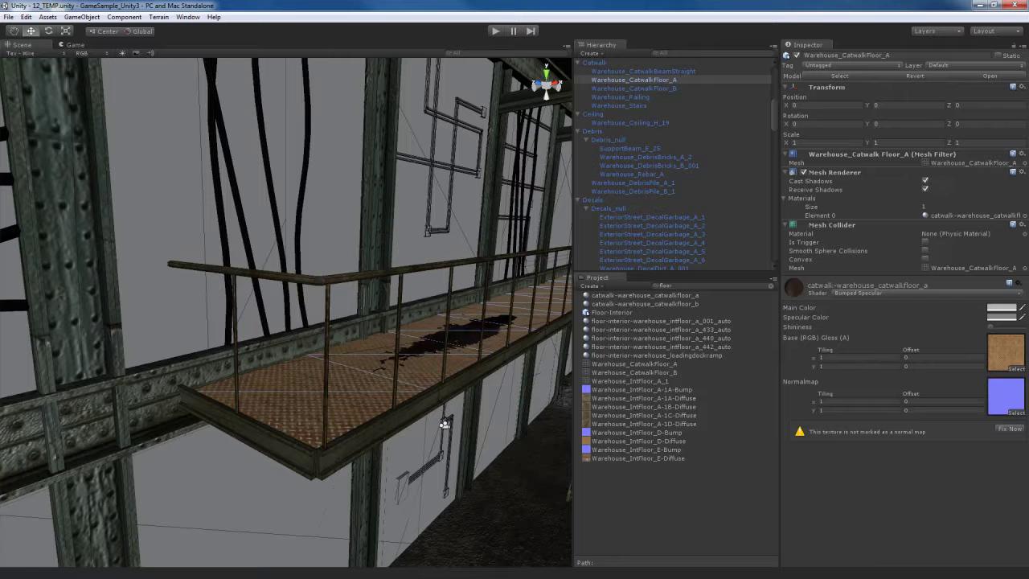
left_click(1011, 430)
Enable Generate Alpha from Greyscale on the Warehouse_IntFloor_D-Diffuse texture and apply the import setting.
left_click(1006, 353)
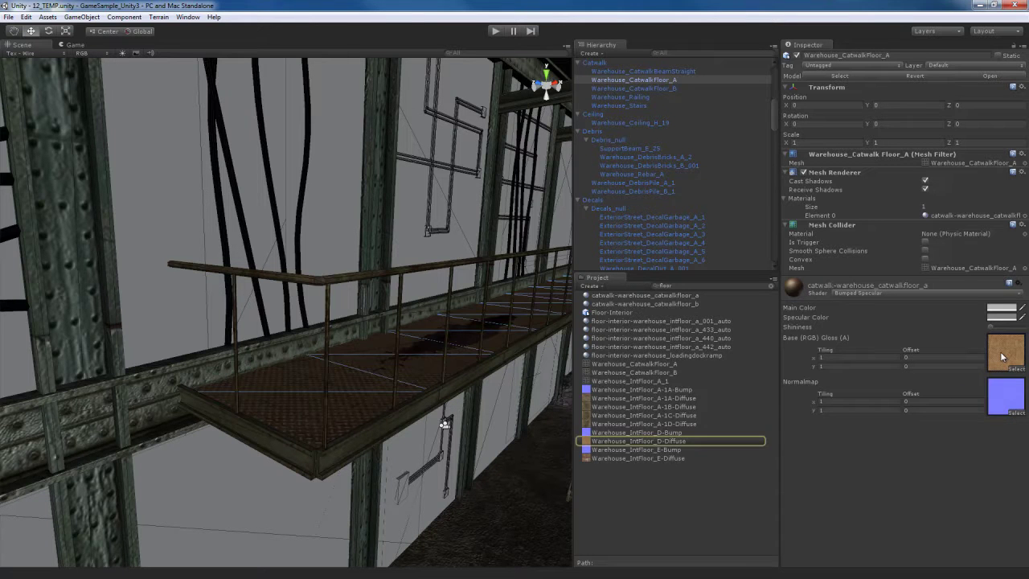
left_click(668, 442)
left_click(847, 133)
left_click(1014, 189)
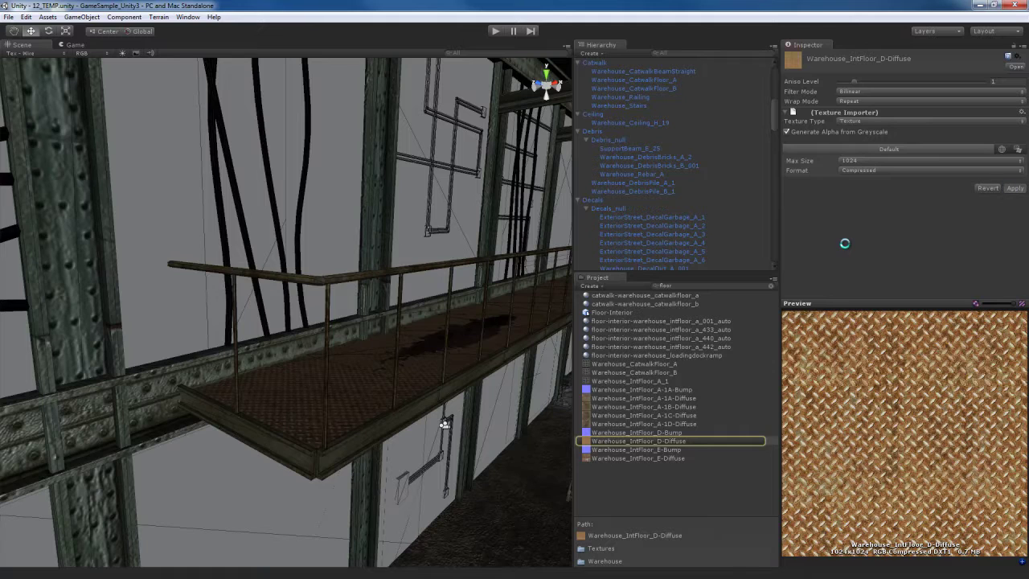
Give Warehouse_CatwalkFloor_B's material the Bumped Specular shader with Warehouse_IntFloor_E-Diffuse as base texture and Warehouse_IntFloor_E-Bump, marked as normal map, as its normal map.
right_click_drag(444, 424, 296, 354)
left_click(352, 204)
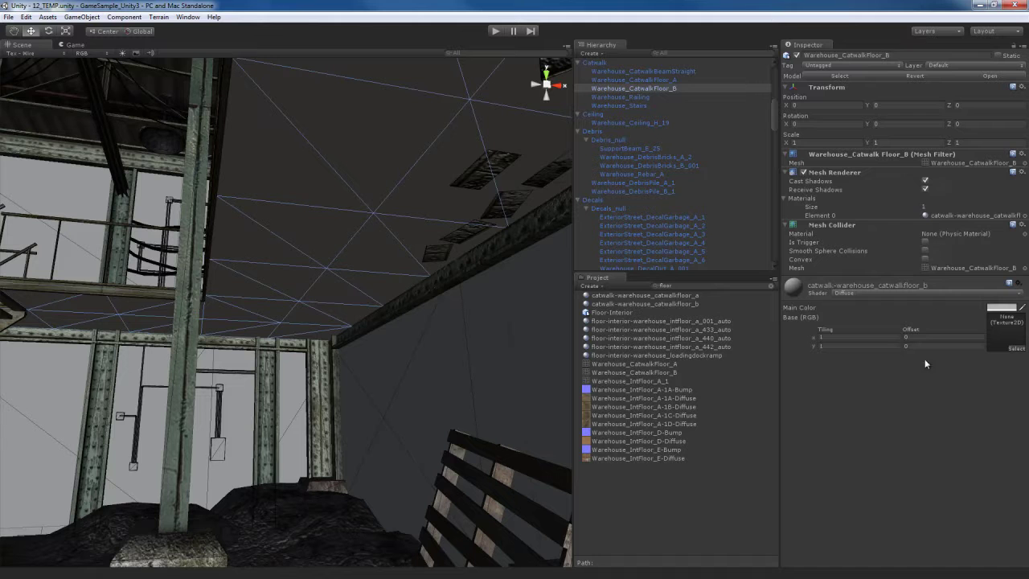
left_click(930, 294)
left_click(892, 314)
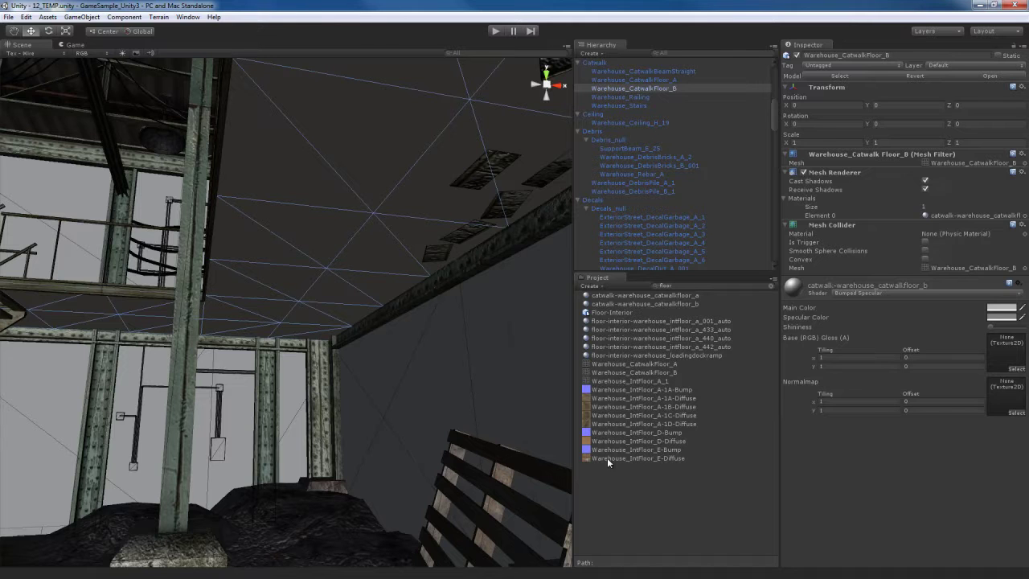
left_click_drag(635, 459, 1003, 354)
left_click_drag(641, 448, 1003, 397)
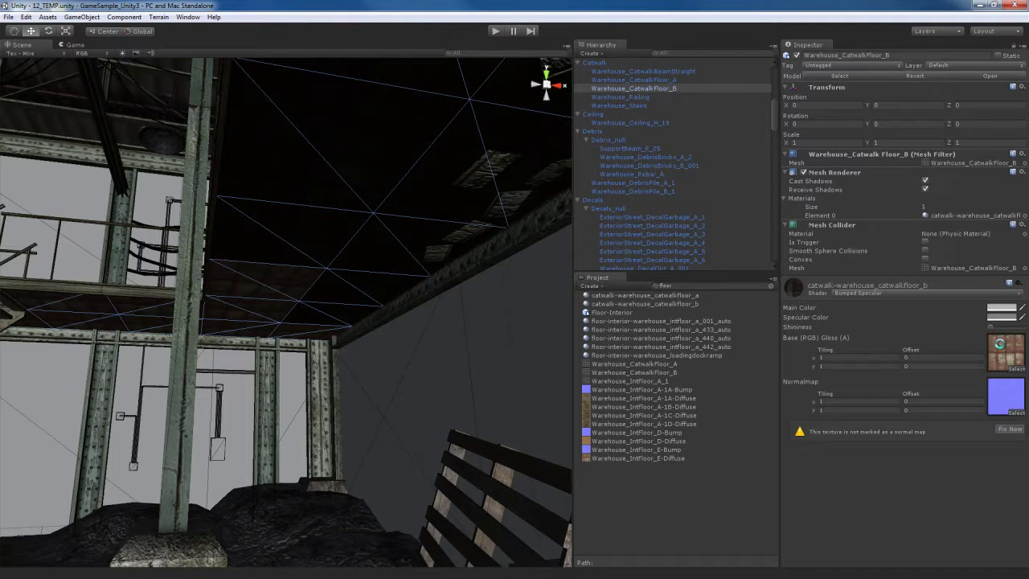
Enable Generate Alpha from Greyscale on the Warehouse_IntFloor_E-Diffuse texture and apply the import setting.
left_click(1002, 355)
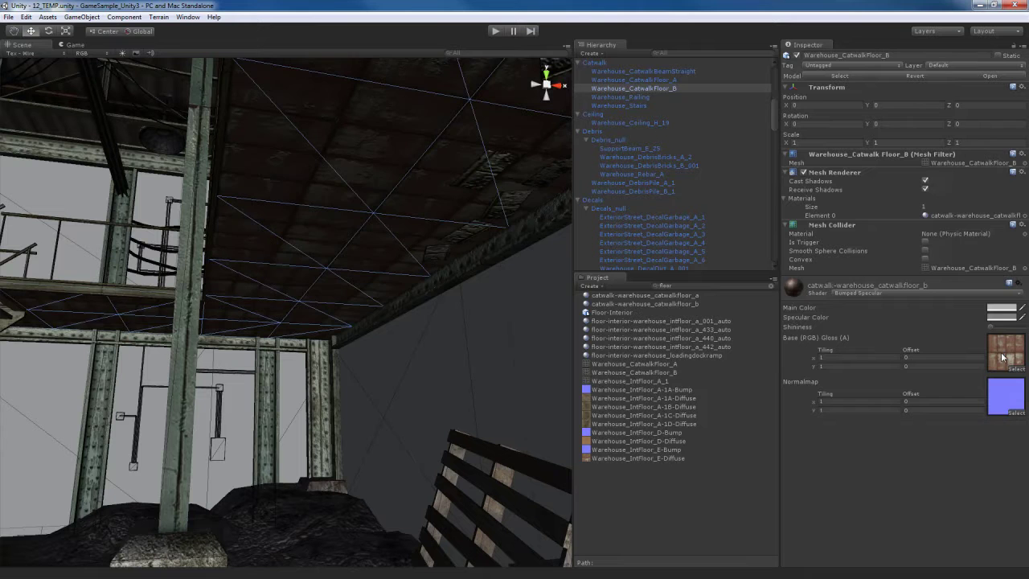
left_click(675, 458)
left_click(787, 131)
left_click(1013, 187)
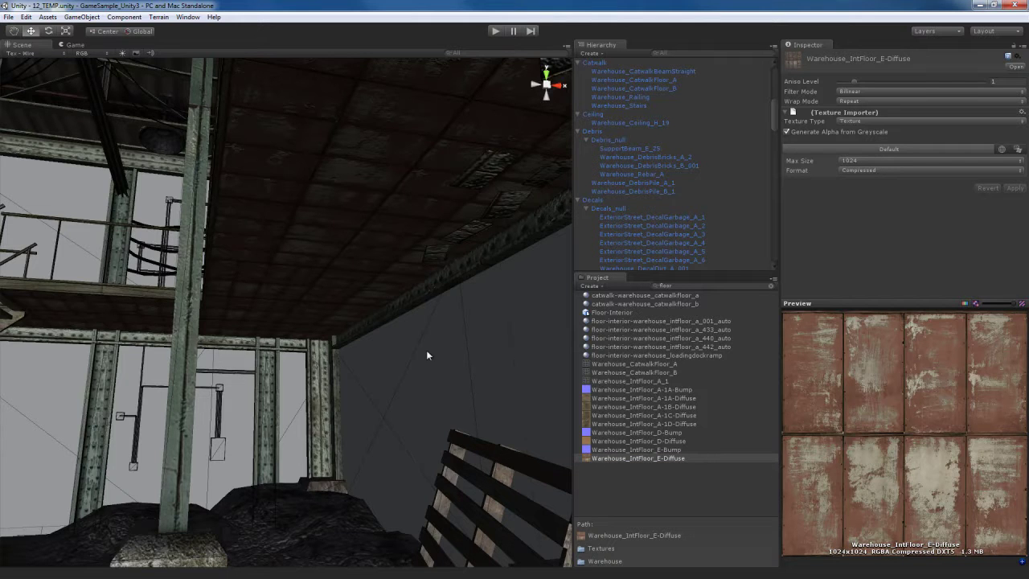
Select and frame the Warehouse_DebrisBricks_B_001 pieces against the underside of the upper floor to inspect them.
left_click_drag(386, 337, 443, 302, "alt")
left_click(387, 283)
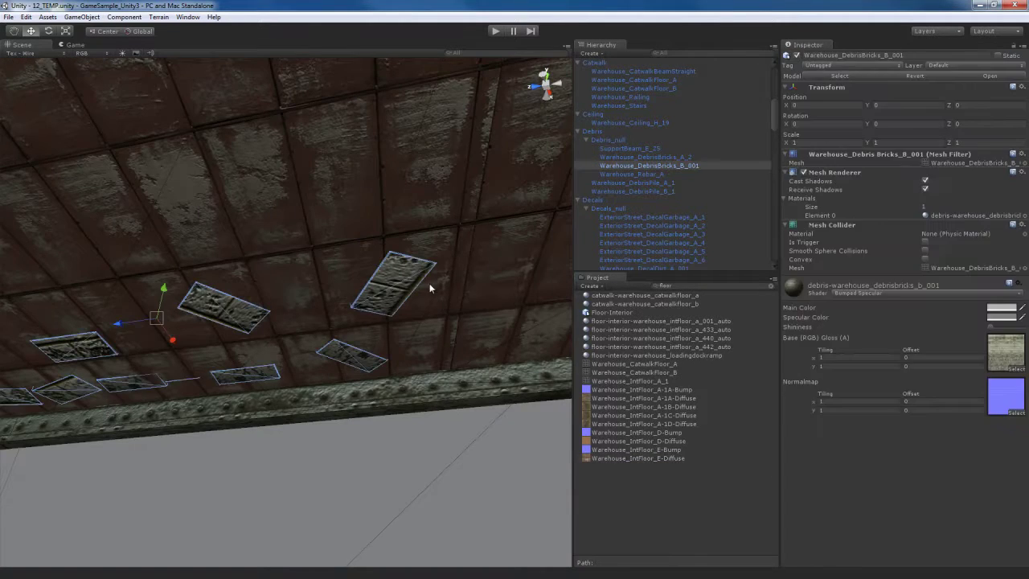
key("f")
right_click_drag(369, 302, 287, 297, "alt")
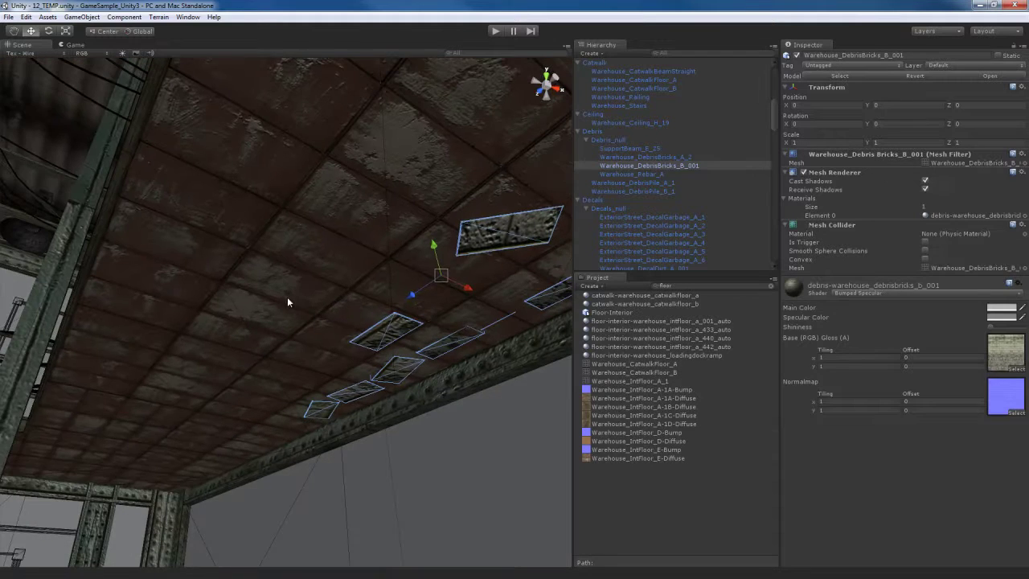
Switch the transform handle to Pivot mode and lower Warehouse_CatwalkFloor_B slightly, to about -0.12 on the Y axis.
left_click(295, 270)
left_click_drag(359, 308, 324, 339, "alt")
left_click_drag(383, 315, 431, 374, "alt")
left_click_drag(194, 364, 344, 367, "alt")
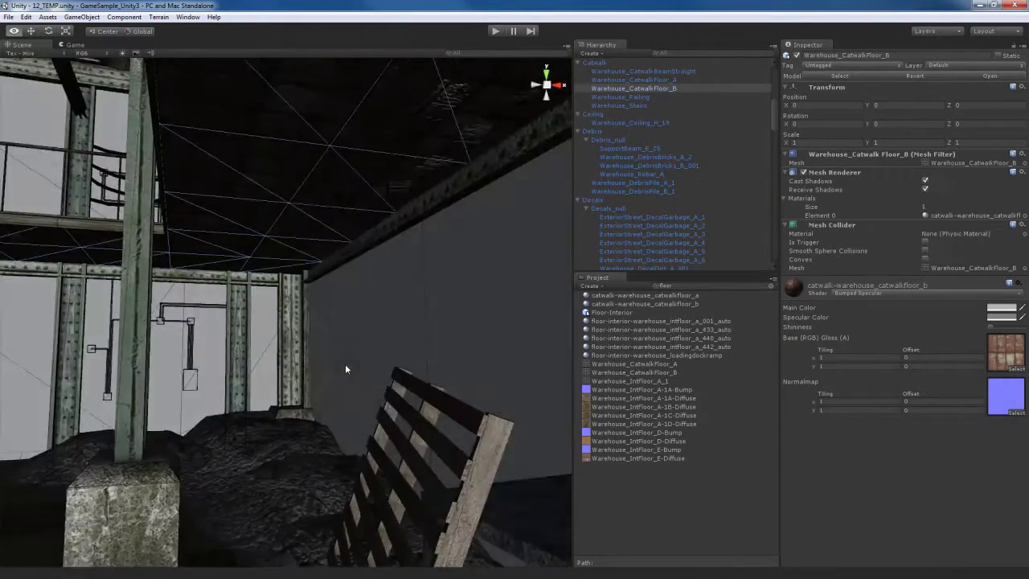
left_click(109, 31)
left_click_drag(321, 378, 217, 416, "alt")
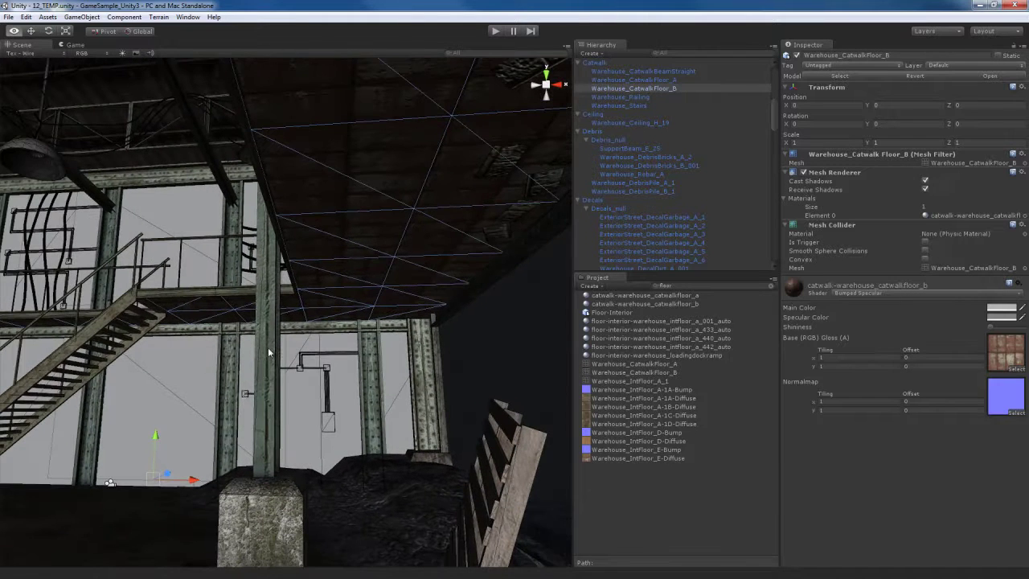
left_click_drag(156, 438, 155, 439)
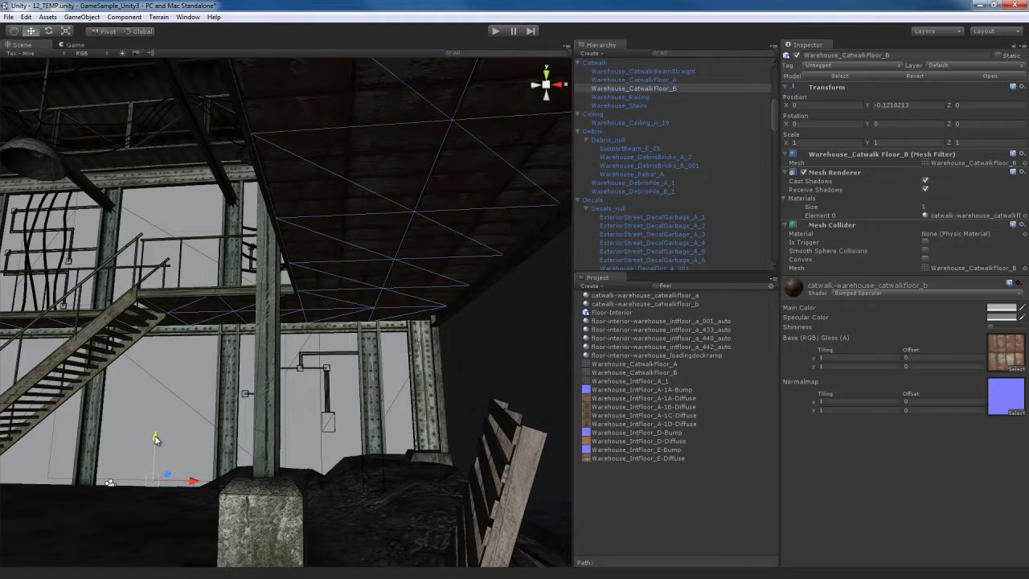
Search the project for "wallbox" and give Warehouse_Wallbox_D_59's material Warehouse_Wallbox_D-Diffuse as its base texture.
left_click_drag(341, 331, 362, 350, "alt")
left_click_drag(361, 290, 281, 390, "alt")
left_click(326, 370)
key("f")
left_click(382, 348)
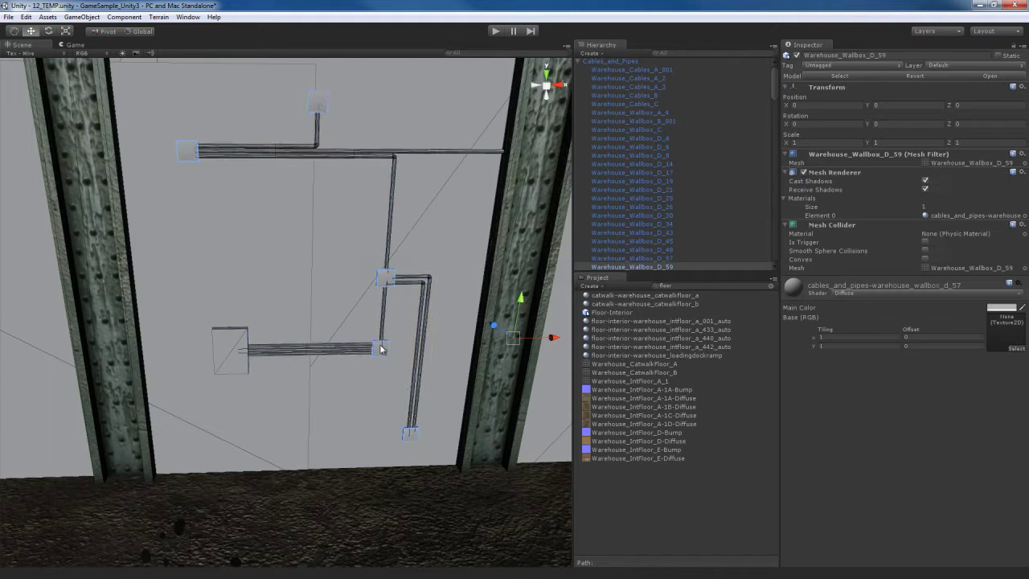
left_click_drag(376, 350, 404, 354, "alt")
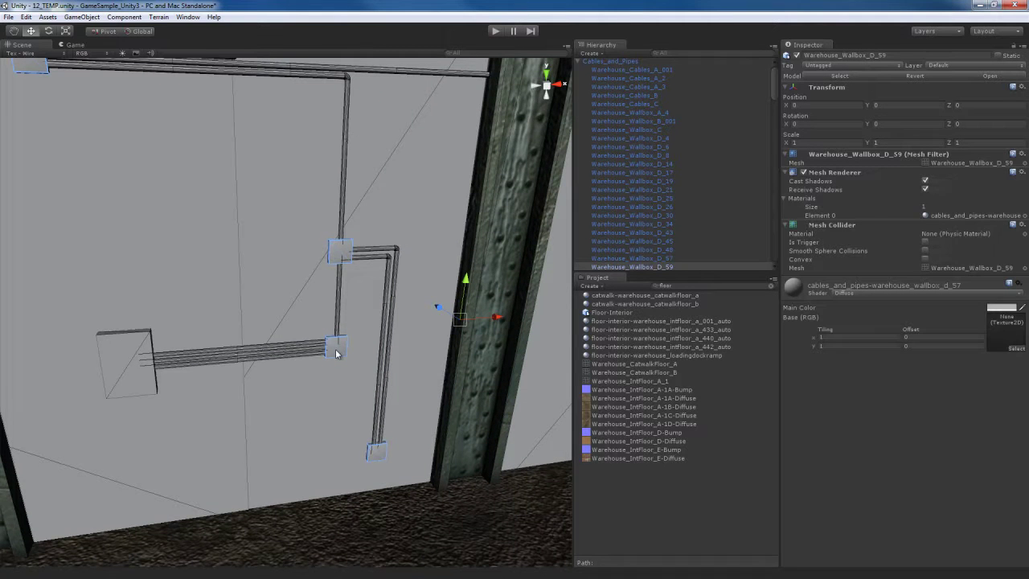
left_click(893, 294)
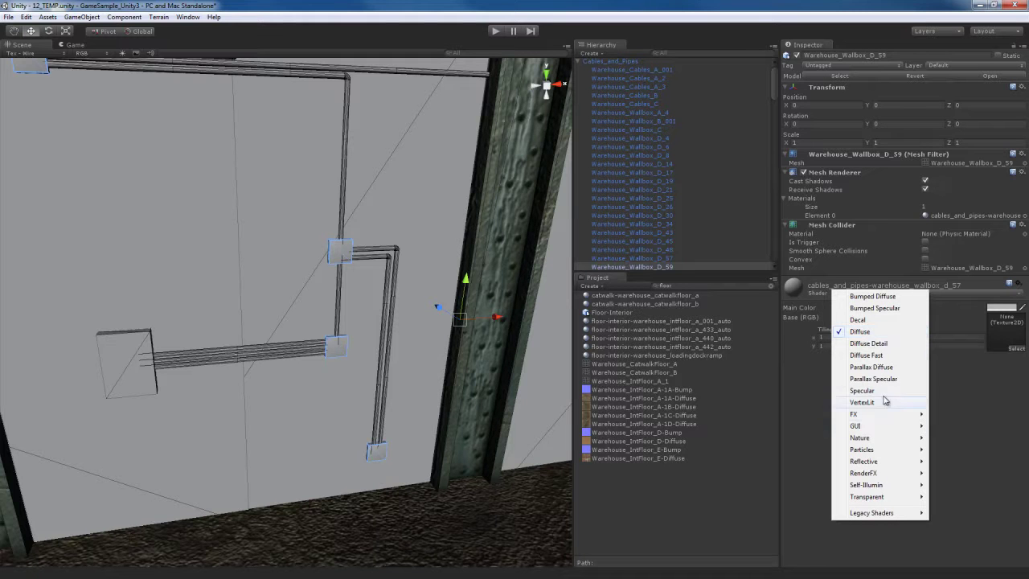
key("Escape")
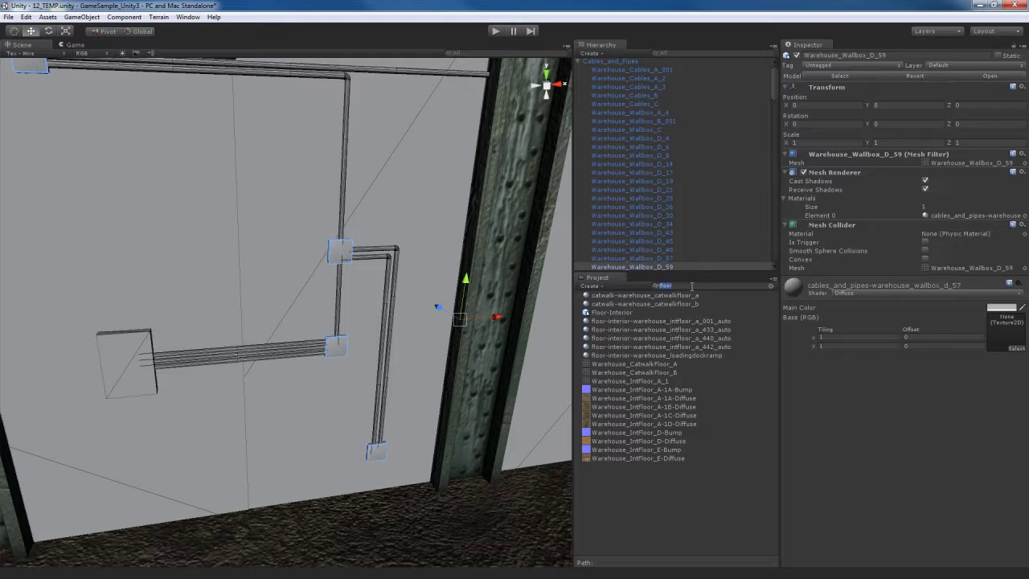
type("wall")
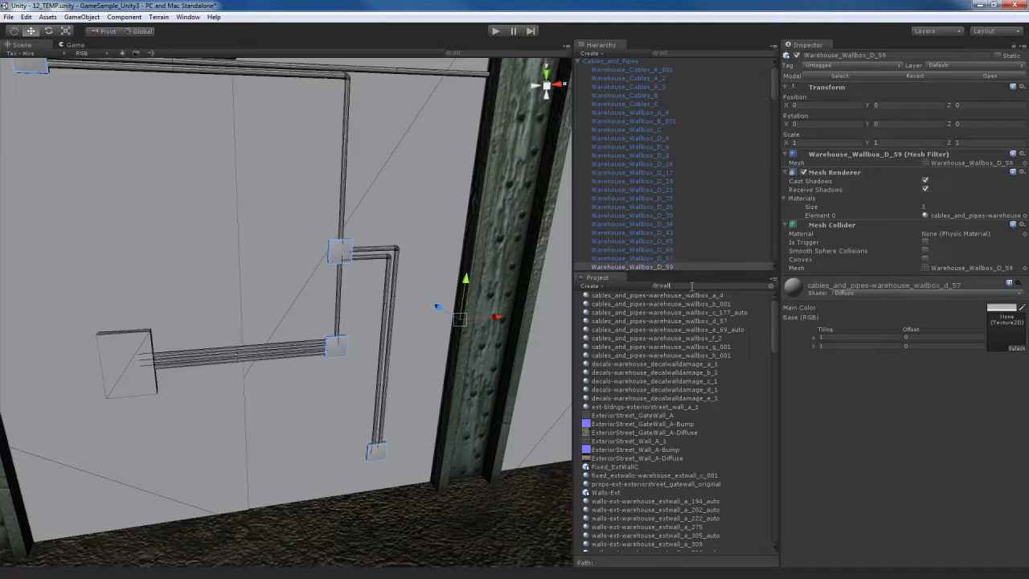
type("box")
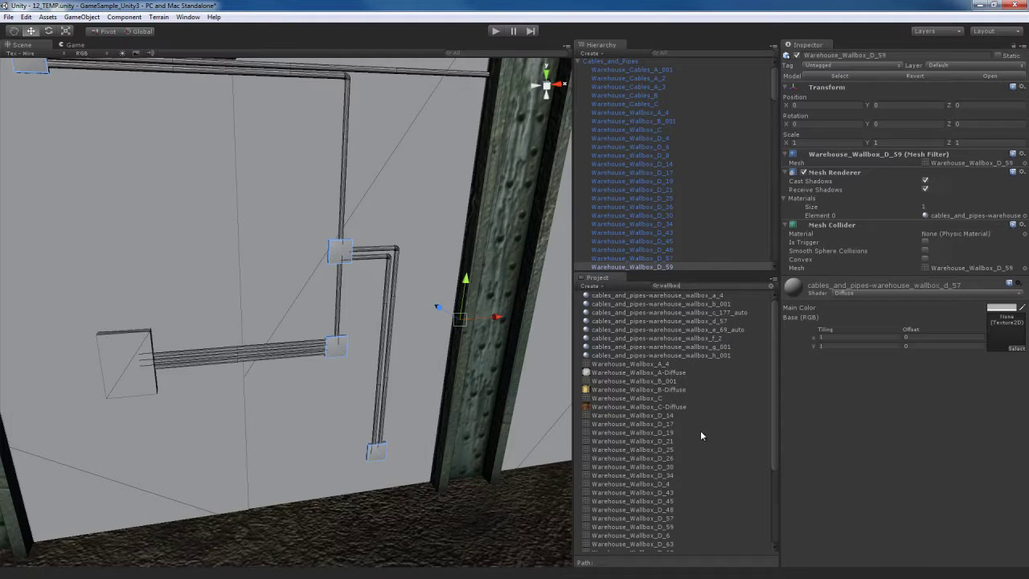
scroll(652, 423, "down", 5)
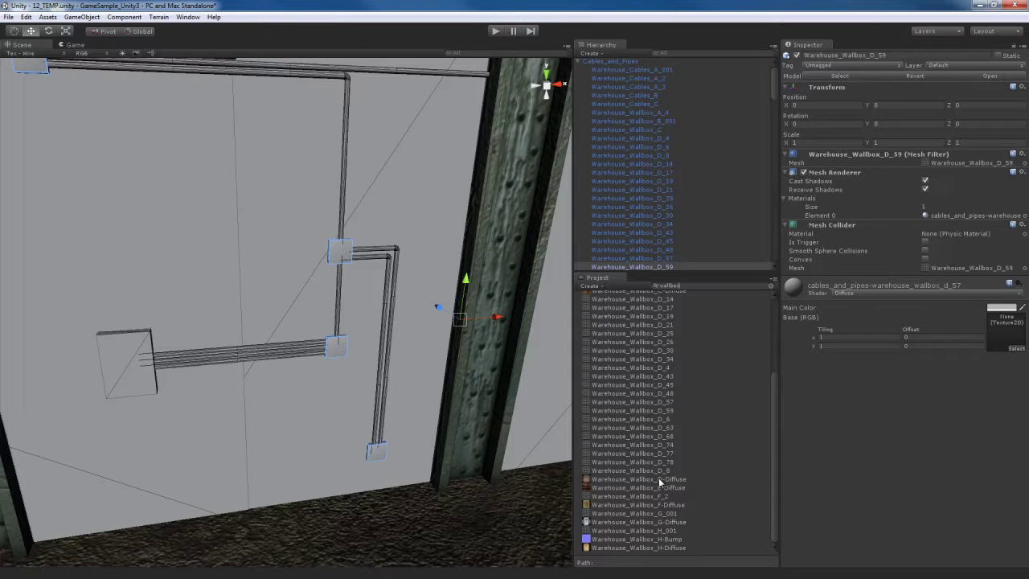
left_click_drag(644, 479, 1015, 341)
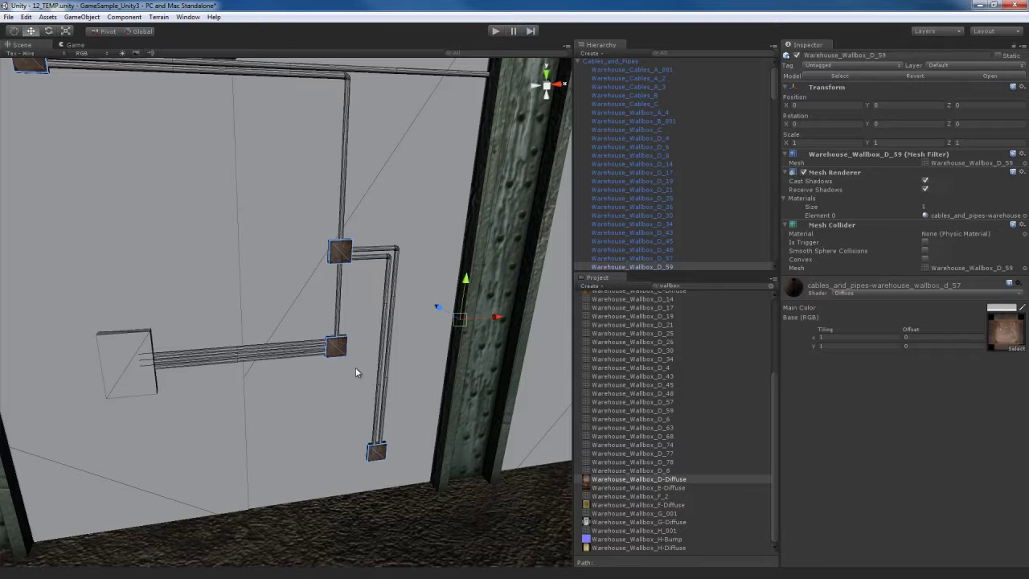
Give Warehouse_Wallbox_H_001's material the Bumped Specular shader with Warehouse_Wallbox_H-Diffuse as base texture and Warehouse_Wallbox_H-Bump, marked as normal map, as its normal map.
scroll(368, 364, "up", 5)
left_click_drag(371, 364, 368, 317, "alt")
scroll(356, 299, "up", 5)
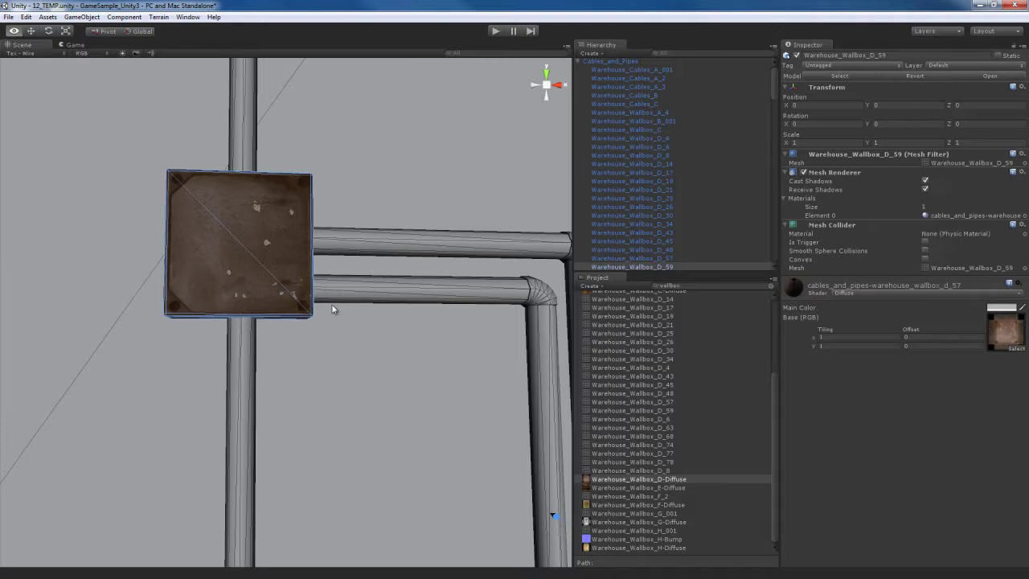
scroll(336, 292, "down", 8)
left_click_drag(309, 361, 369, 361, "alt")
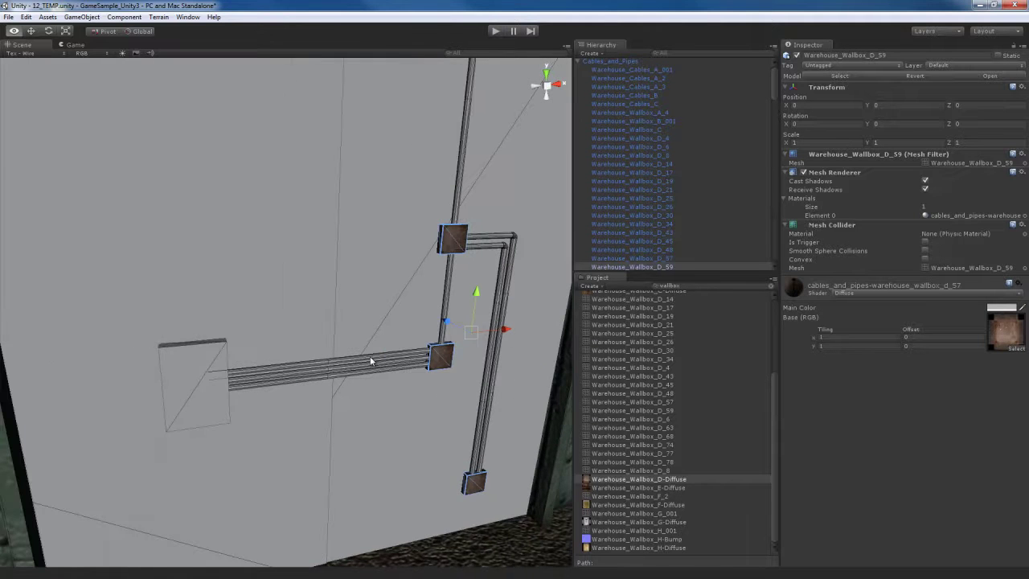
left_click(192, 410)
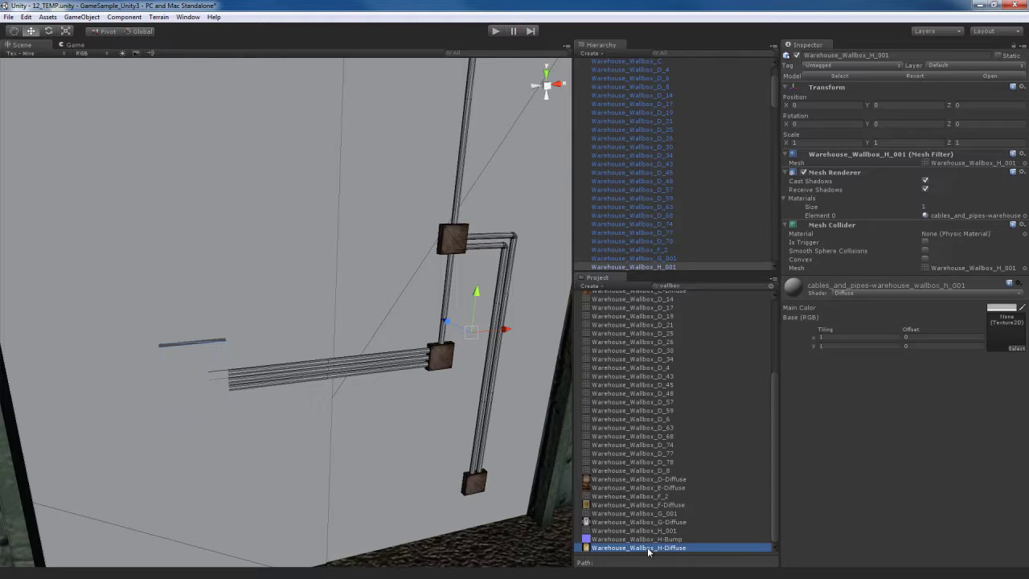
left_click_drag(643, 547, 1004, 329)
left_click(932, 294)
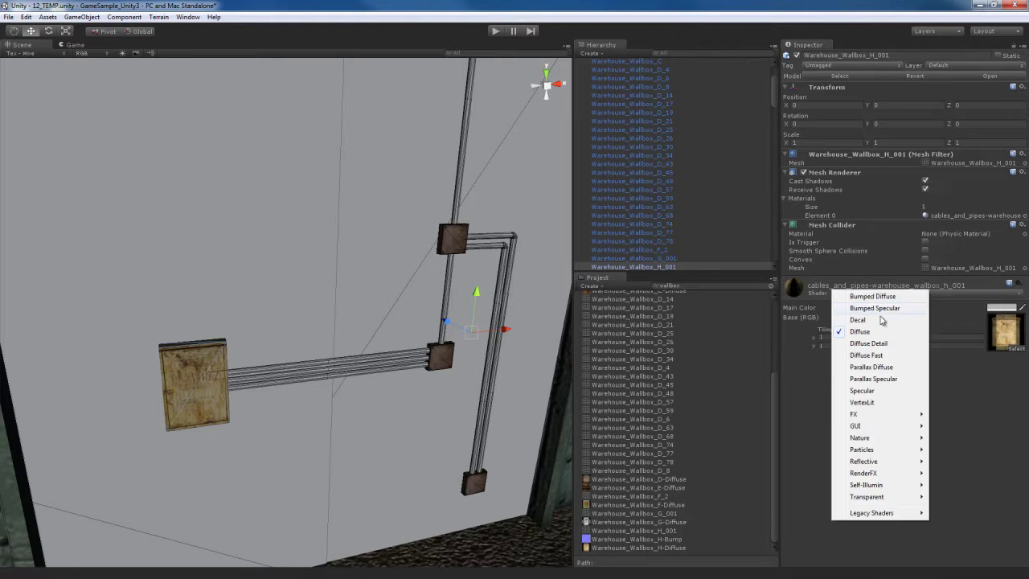
left_click(887, 308)
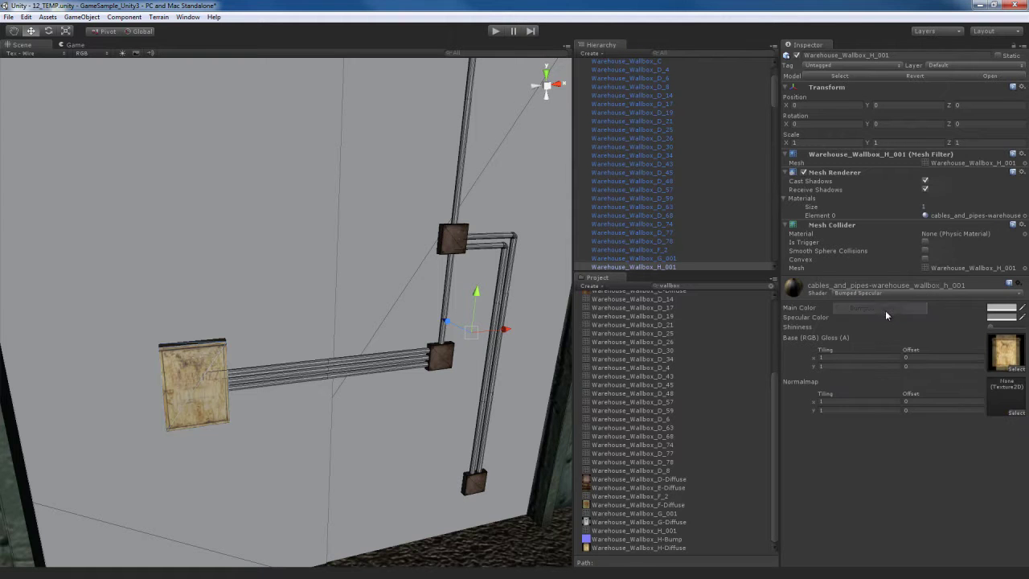
left_click_drag(655, 540, 1006, 397)
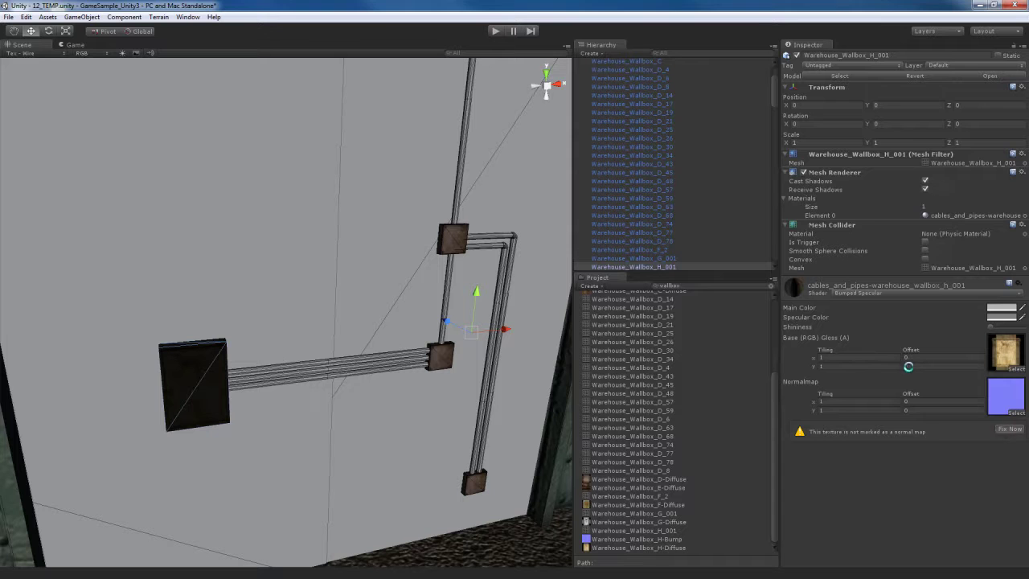
Enable Generate Alpha from Greyscale on the Warehouse_Wallbox_H-Diffuse texture and apply the import setting.
left_click(664, 548)
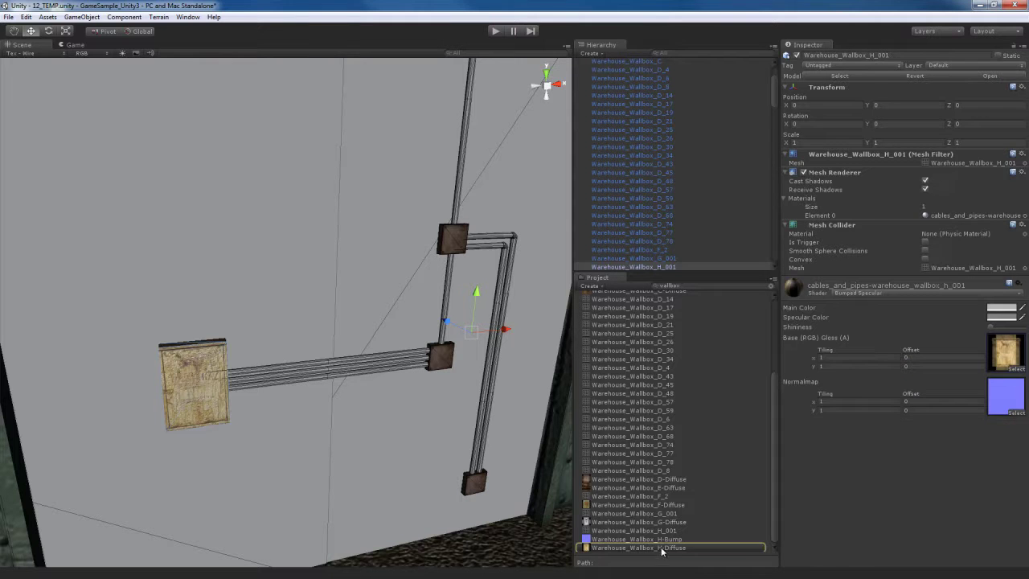
left_click(836, 133)
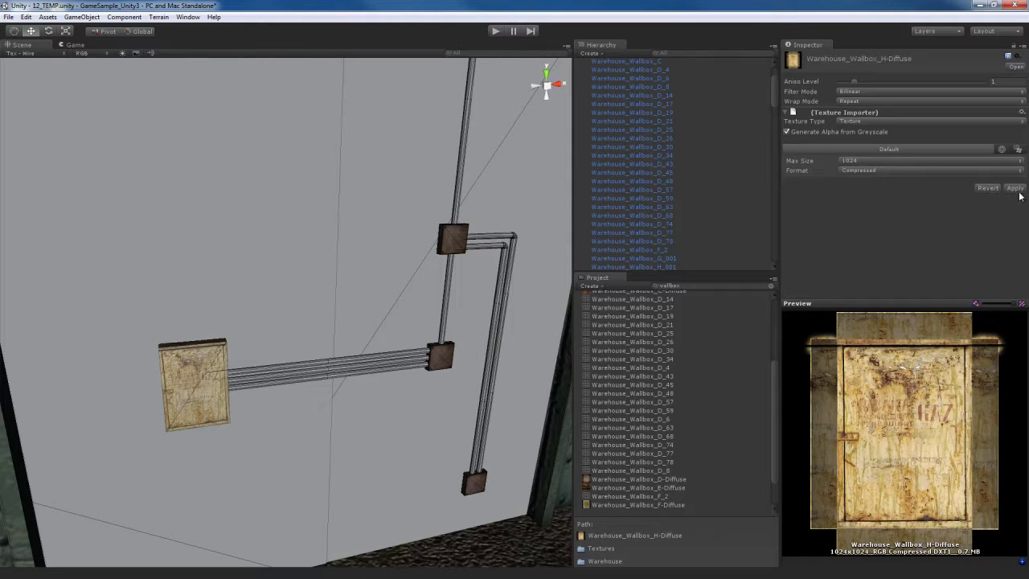
Texture the Warehouse_Wallbox_C pipes with Warehouse_Wallbox_E-Diffuse on the e_69_auto material and Warehouse_Wallbox_C-Diffuse on the c_177_auto material.
key("d")
right_click_drag(445, 371, 444, 367)
key("w")
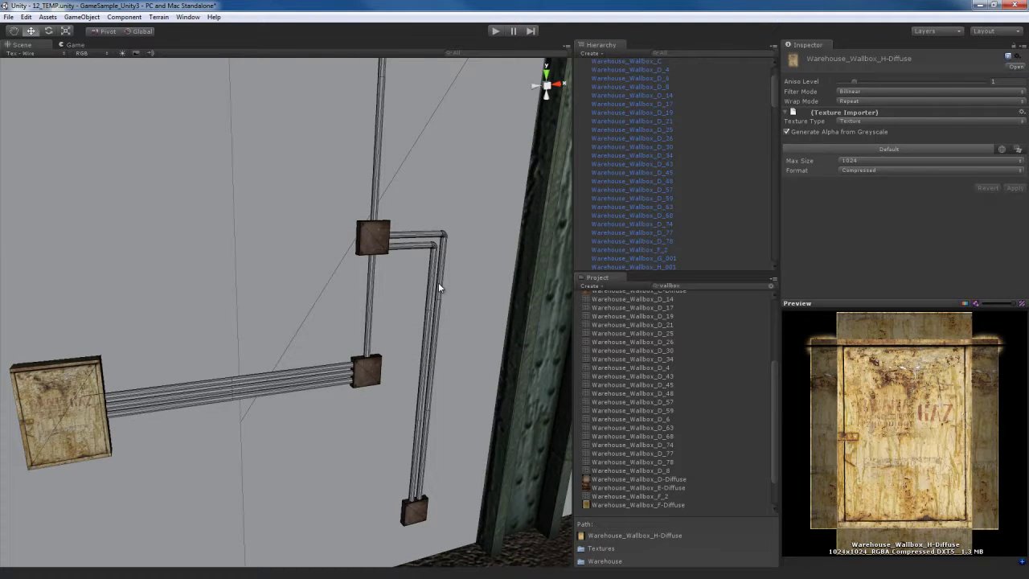
left_click(439, 286)
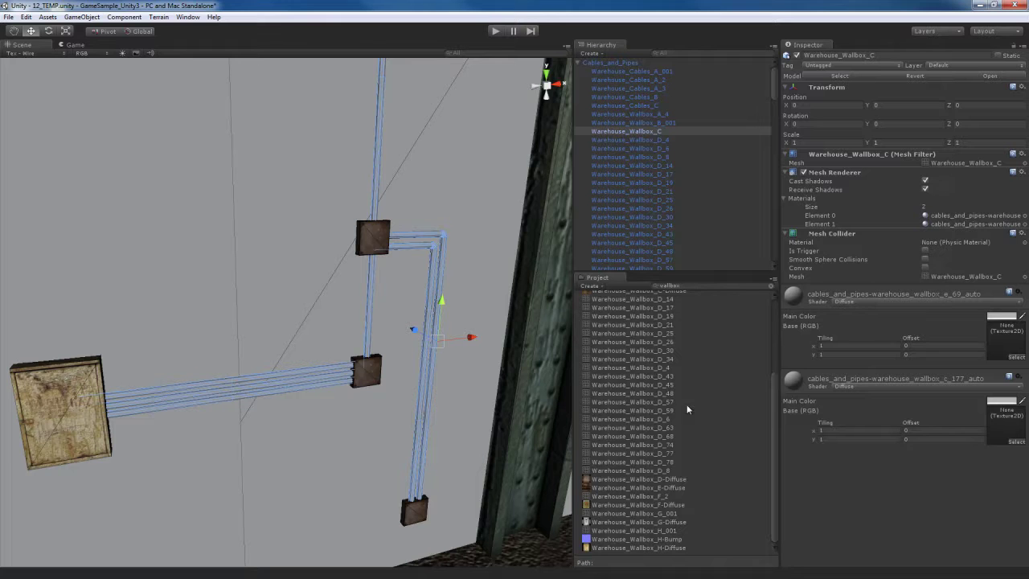
scroll(698, 414, "up", 5)
scroll(699, 415, "down", 5)
left_click_drag(638, 487, 995, 341)
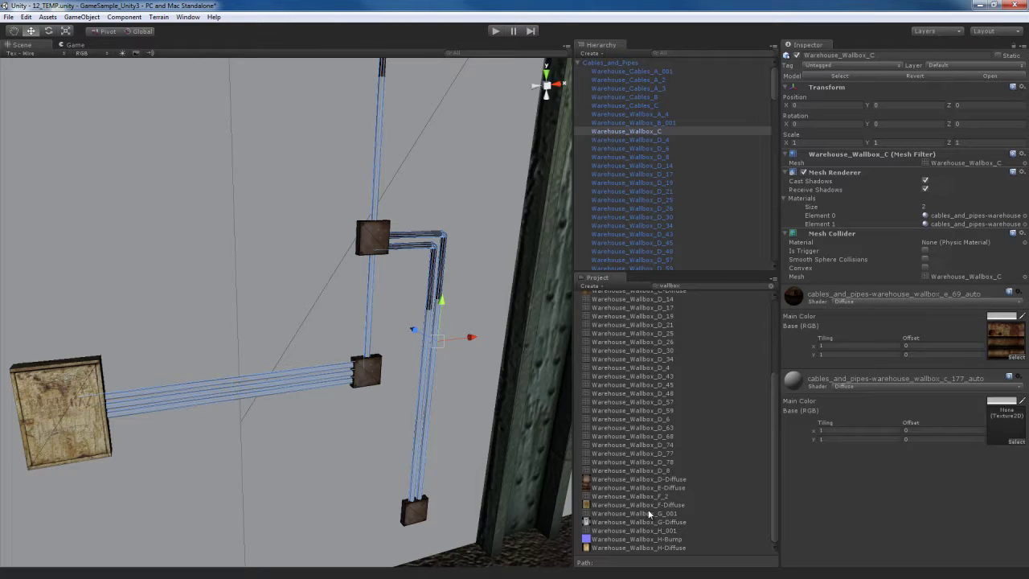
scroll(647, 509, "up", 5)
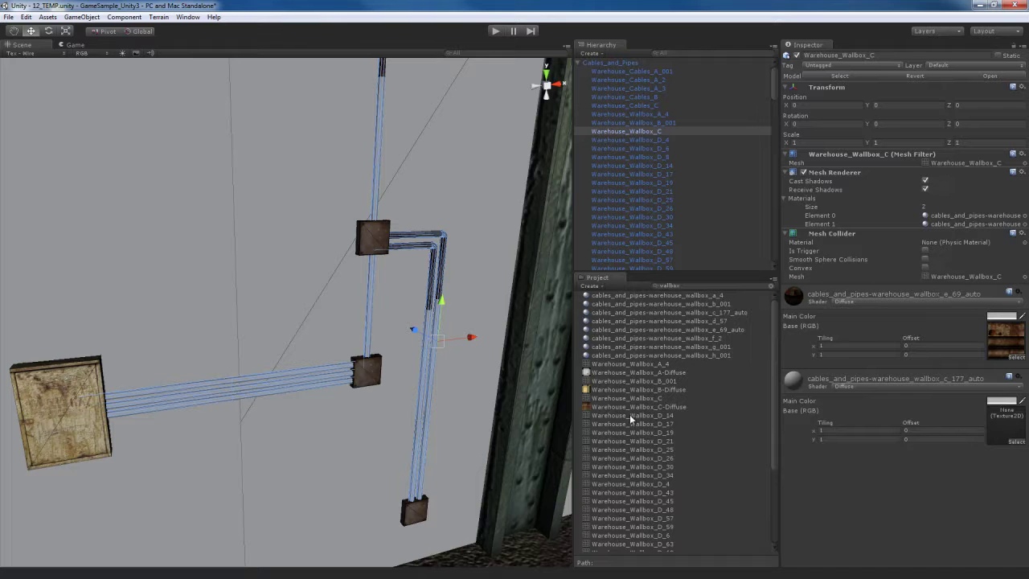
left_click_drag(633, 409, 1003, 424)
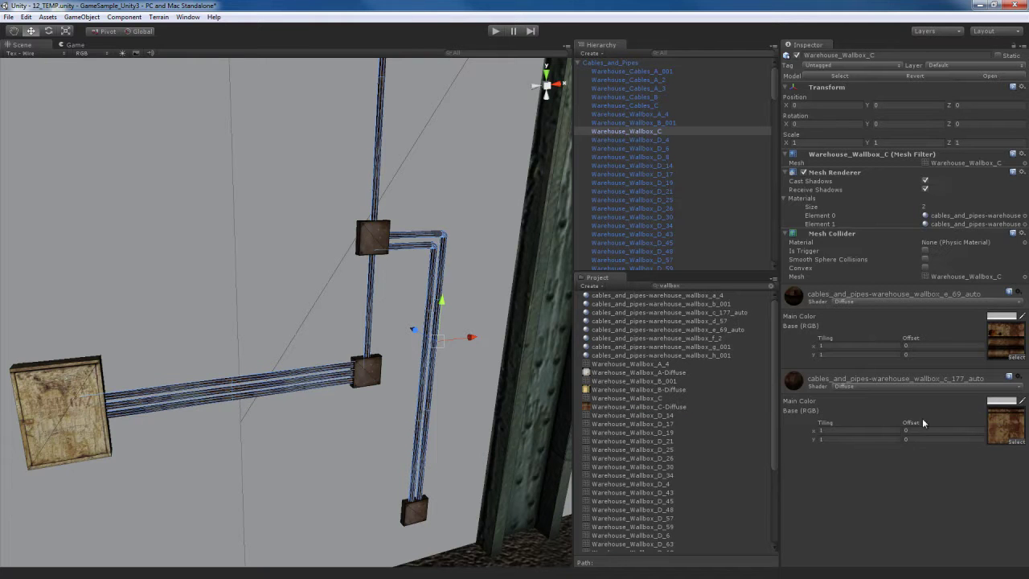
Give the material of Warehouse_Wallbox_B_001, the box below the vertical pipes, Warehouse_Wallbox_B-Diffuse as its base texture.
right_click_drag(334, 435, 366, 404)
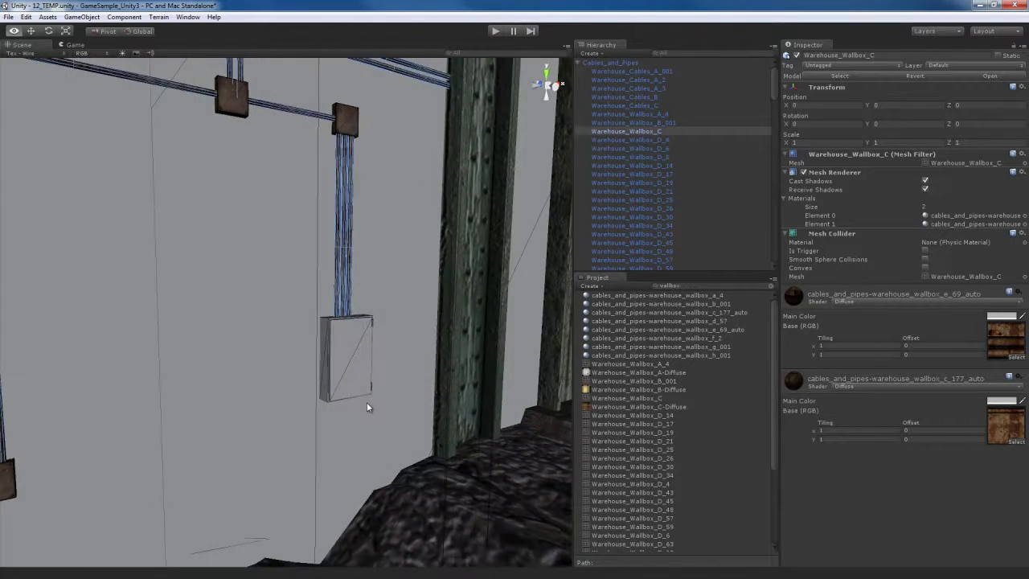
left_click(348, 352)
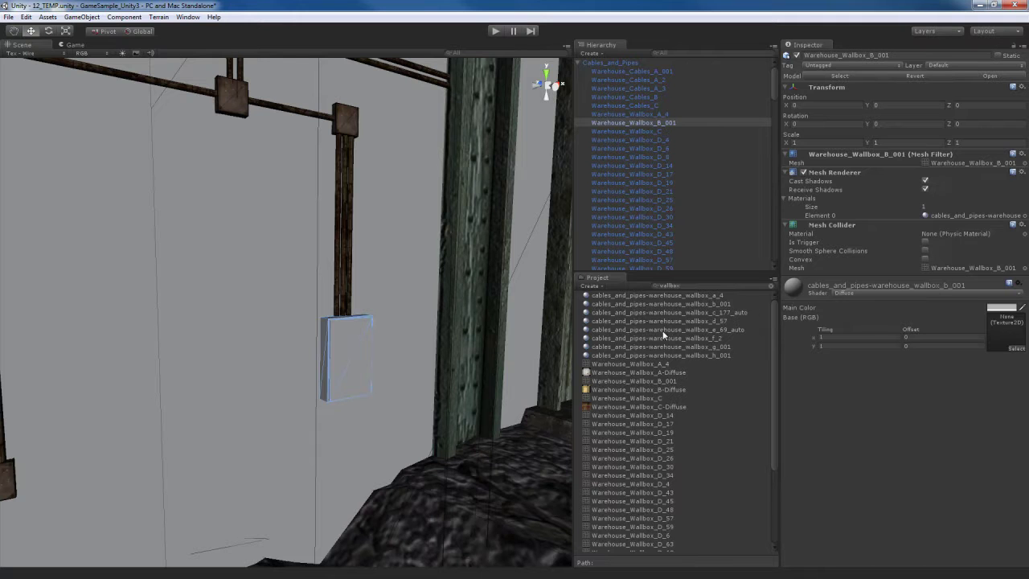
left_click_drag(641, 390, 1005, 330)
Give the material of the wall-mounted Warehouse_Wallbox_F_2 panel Warehouse_Wallbox_F-Diffuse as its base texture.
right_click_drag(405, 371, 235, 358)
left_click(250, 382)
left_click_drag(250, 384, 349, 365, "alt")
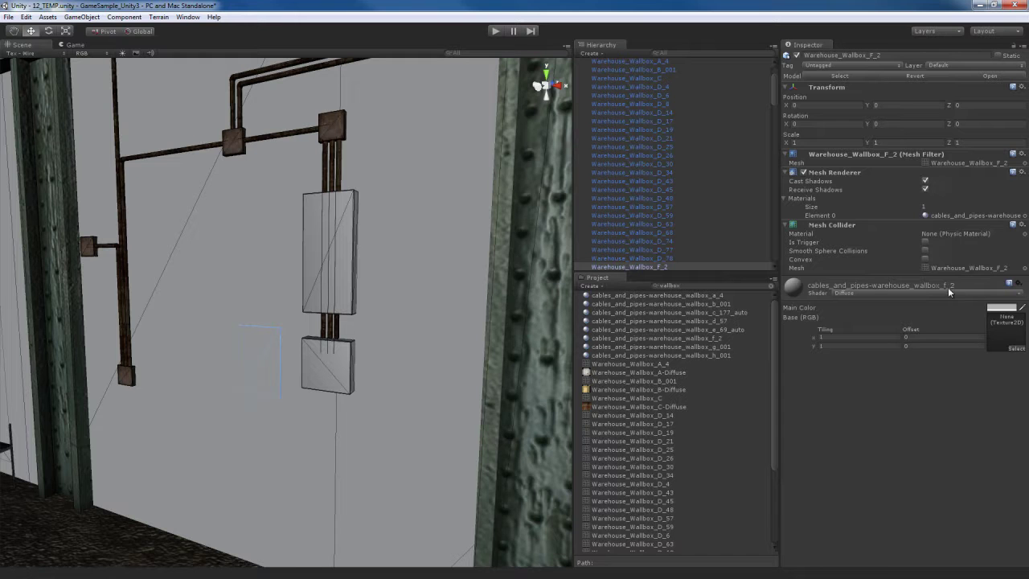
scroll(668, 466, "down", 5)
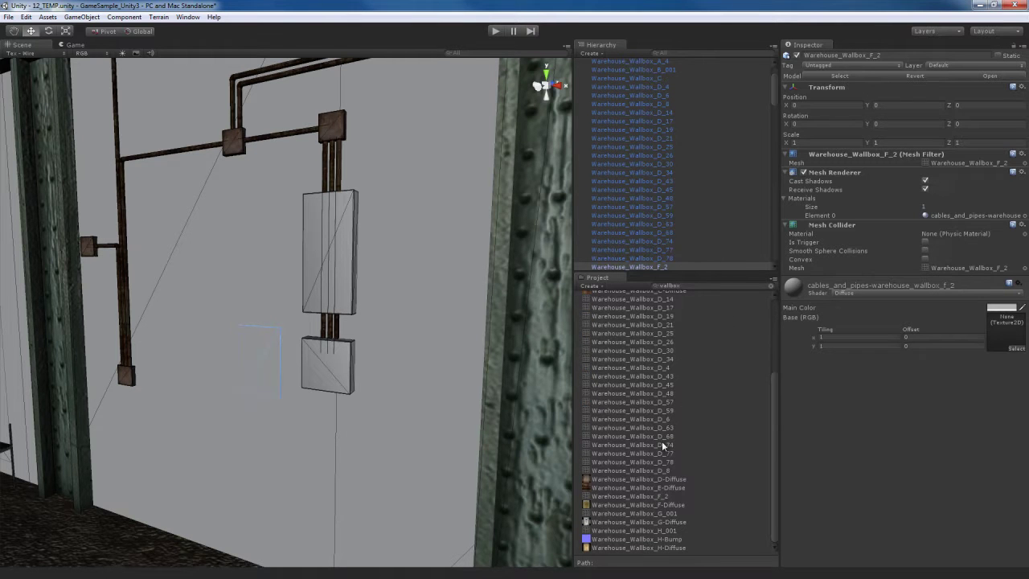
left_click_drag(635, 506, 1004, 331)
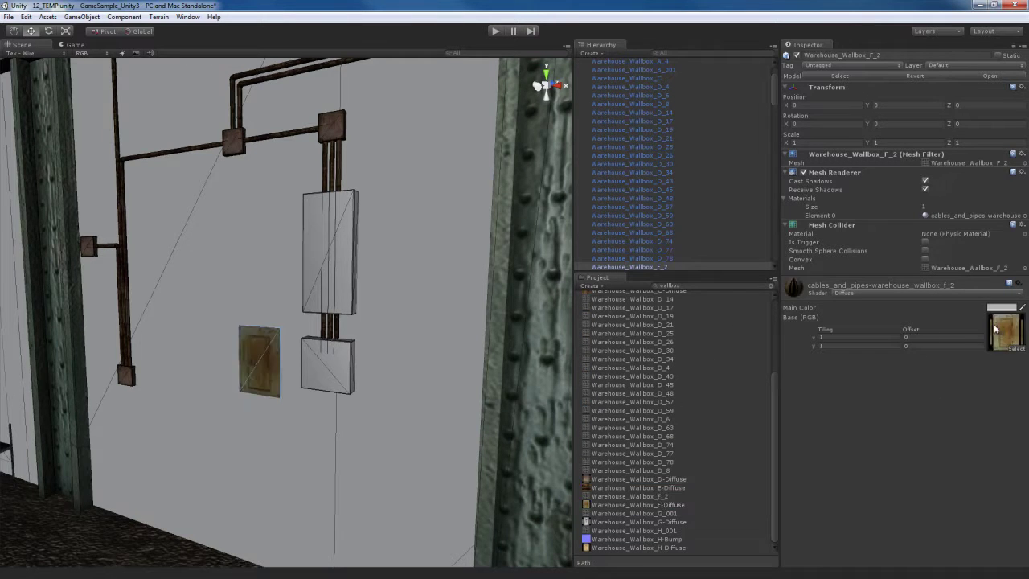
Give Warehouse_Wallbox_A_4's material, on the small box below the tall one, Warehouse_Wallbox_A-Diffuse as its base texture.
left_click(336, 369)
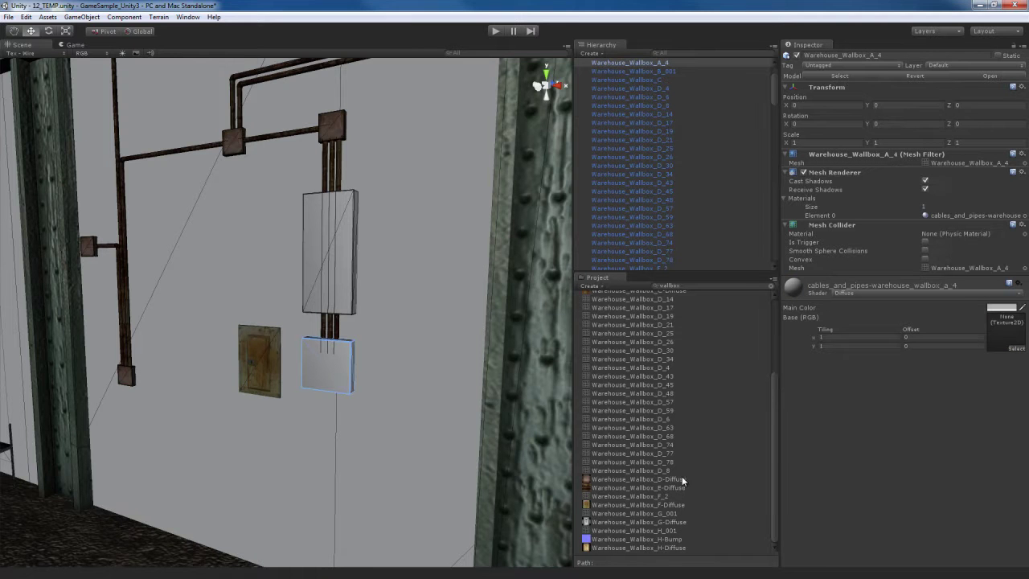
scroll(657, 491, "up", 5)
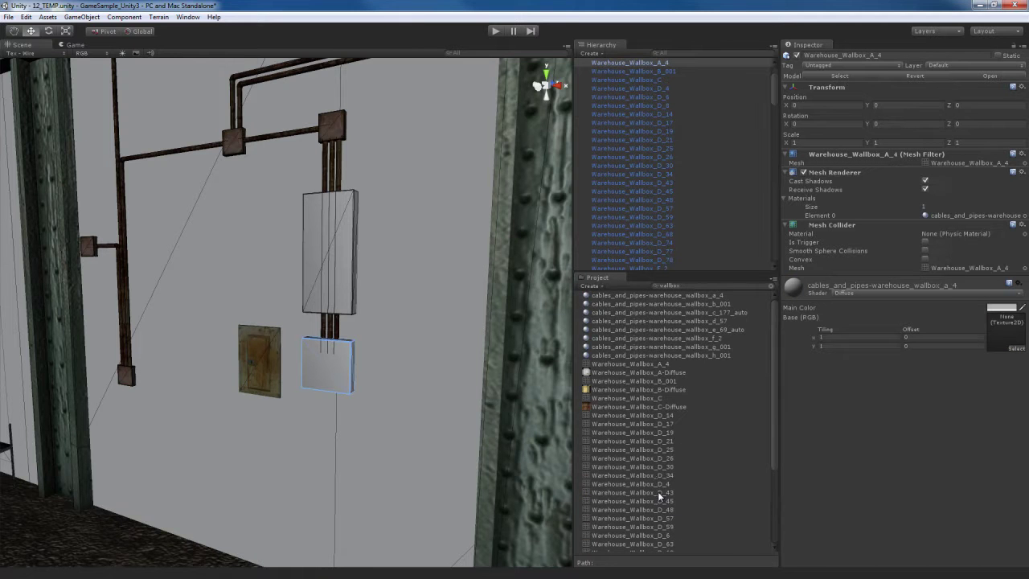
left_click_drag(642, 371, 1005, 331)
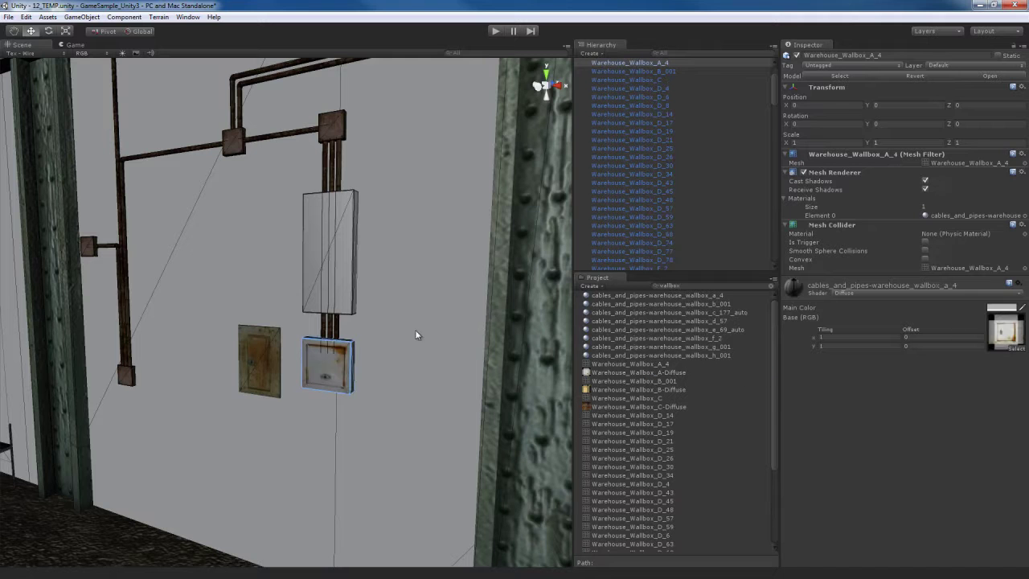
Assign Warehouse_Wallbox_G-Diffuse as the base texture of the tall Warehouse_Wallbox_G_001 box's material.
left_click(325, 270)
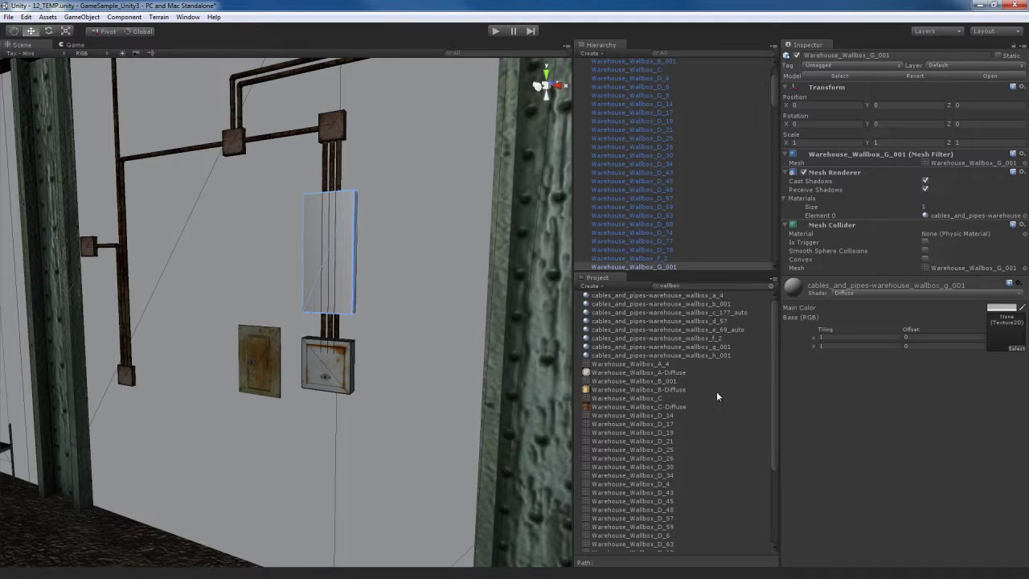
scroll(695, 471, "down", 5)
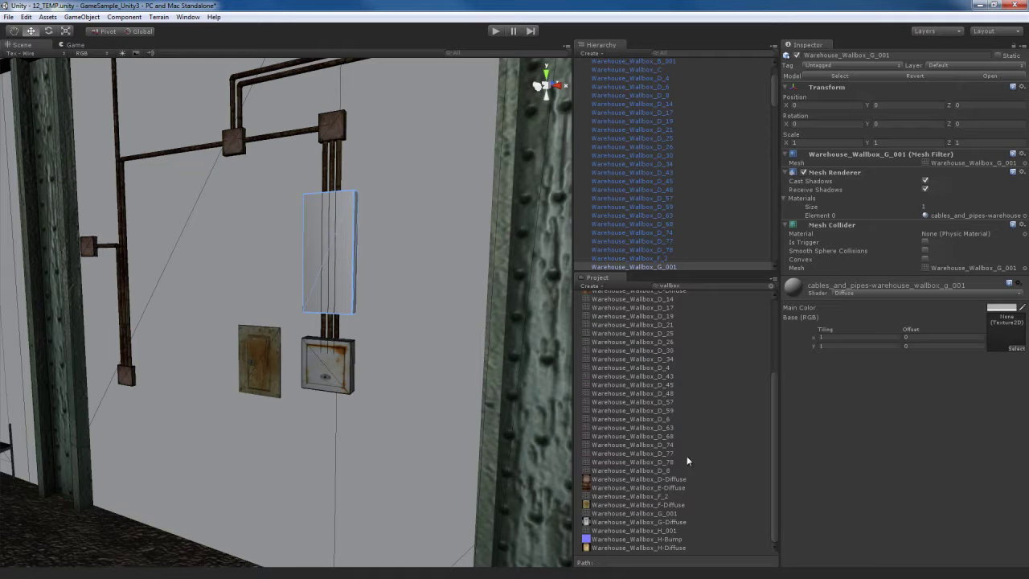
left_click_drag(650, 522, 1006, 330)
right_click_drag(367, 336, 326, 396)
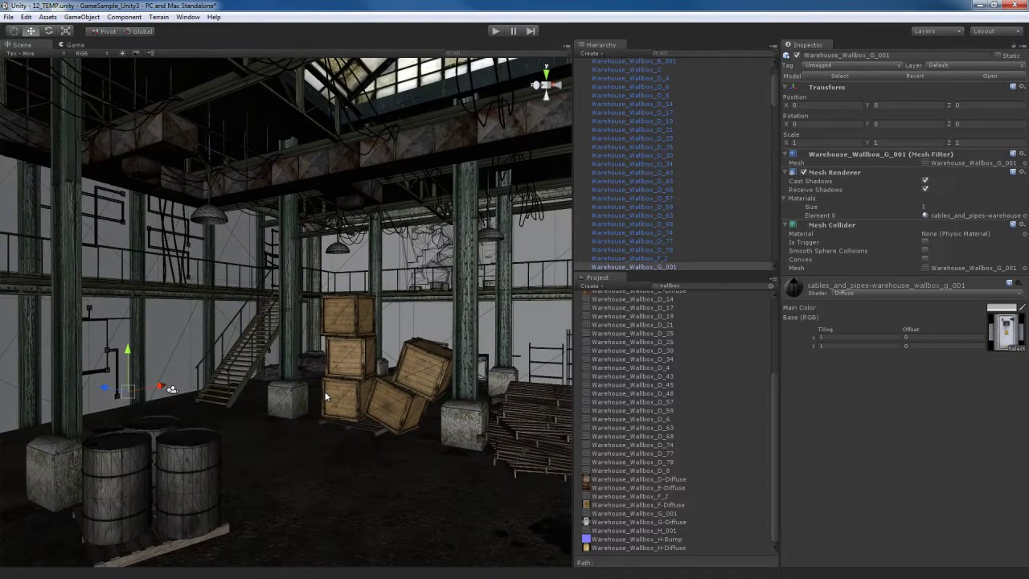